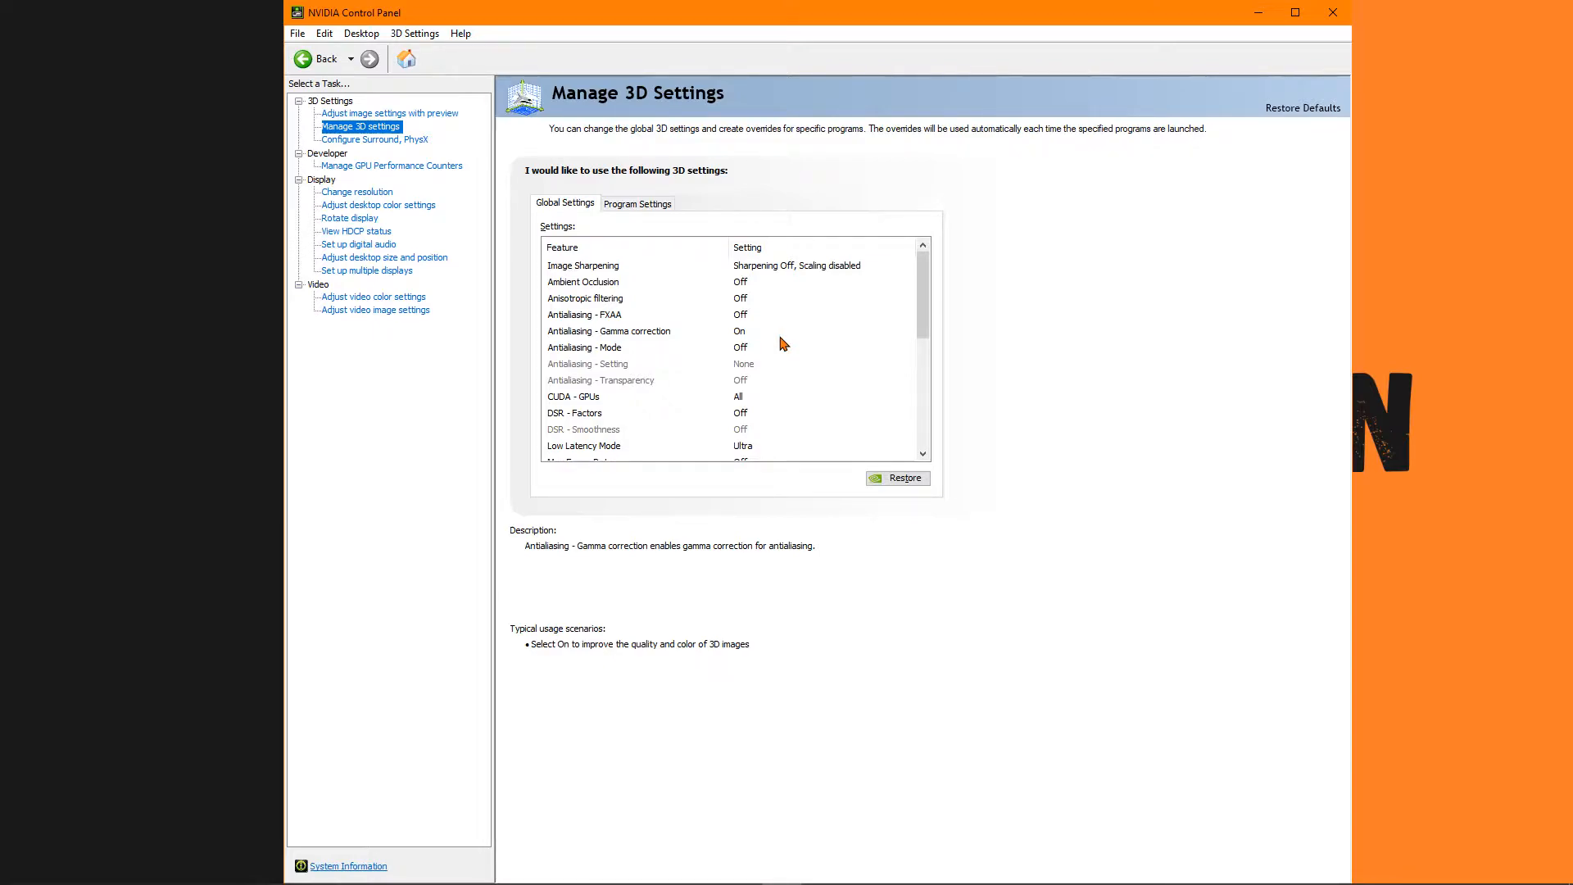
Check the Adjust Image Settings with Preview page and return to the Manage 3D settings page.
mouse_move(920, 265)
mouse_down()
mouse_move(921, 315)
mouse_move(918, 268)
mouse_up()
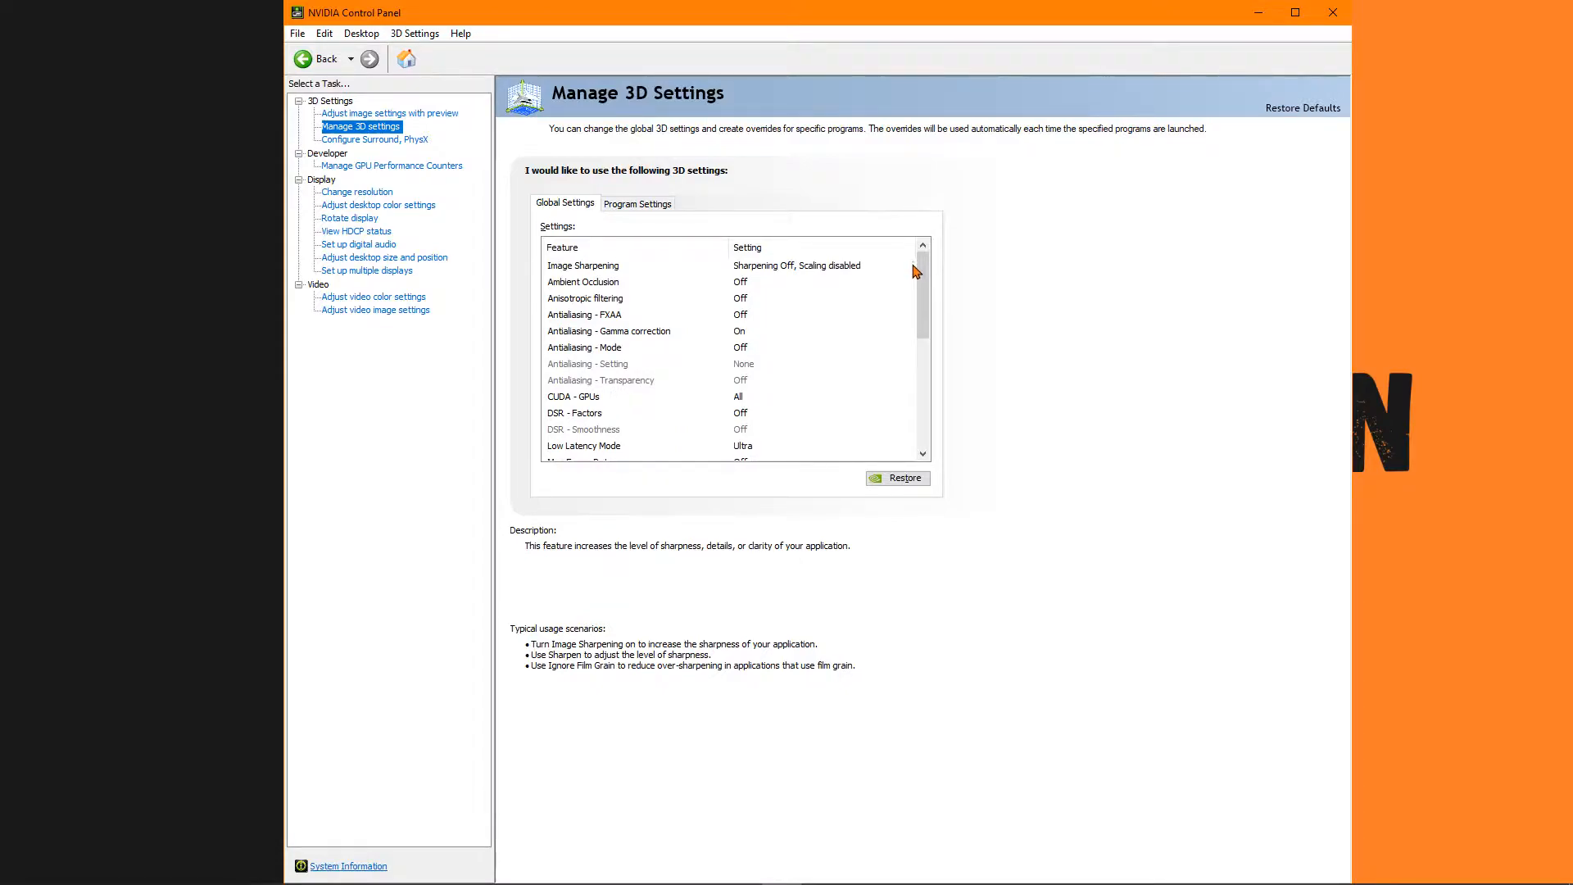
click(915, 299)
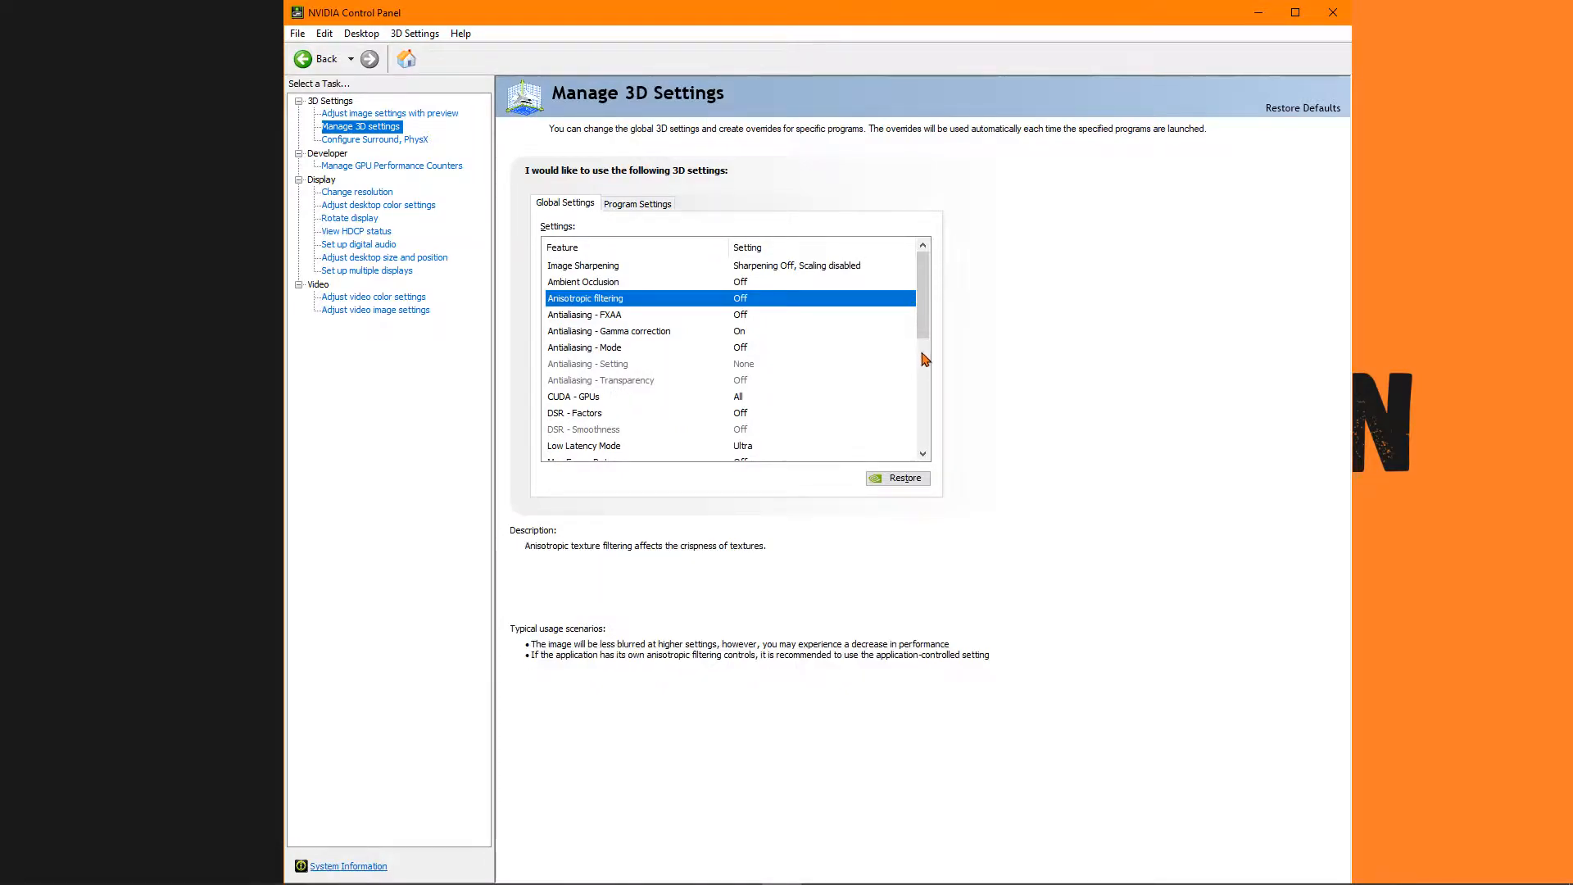
drag(928, 322, 930, 283)
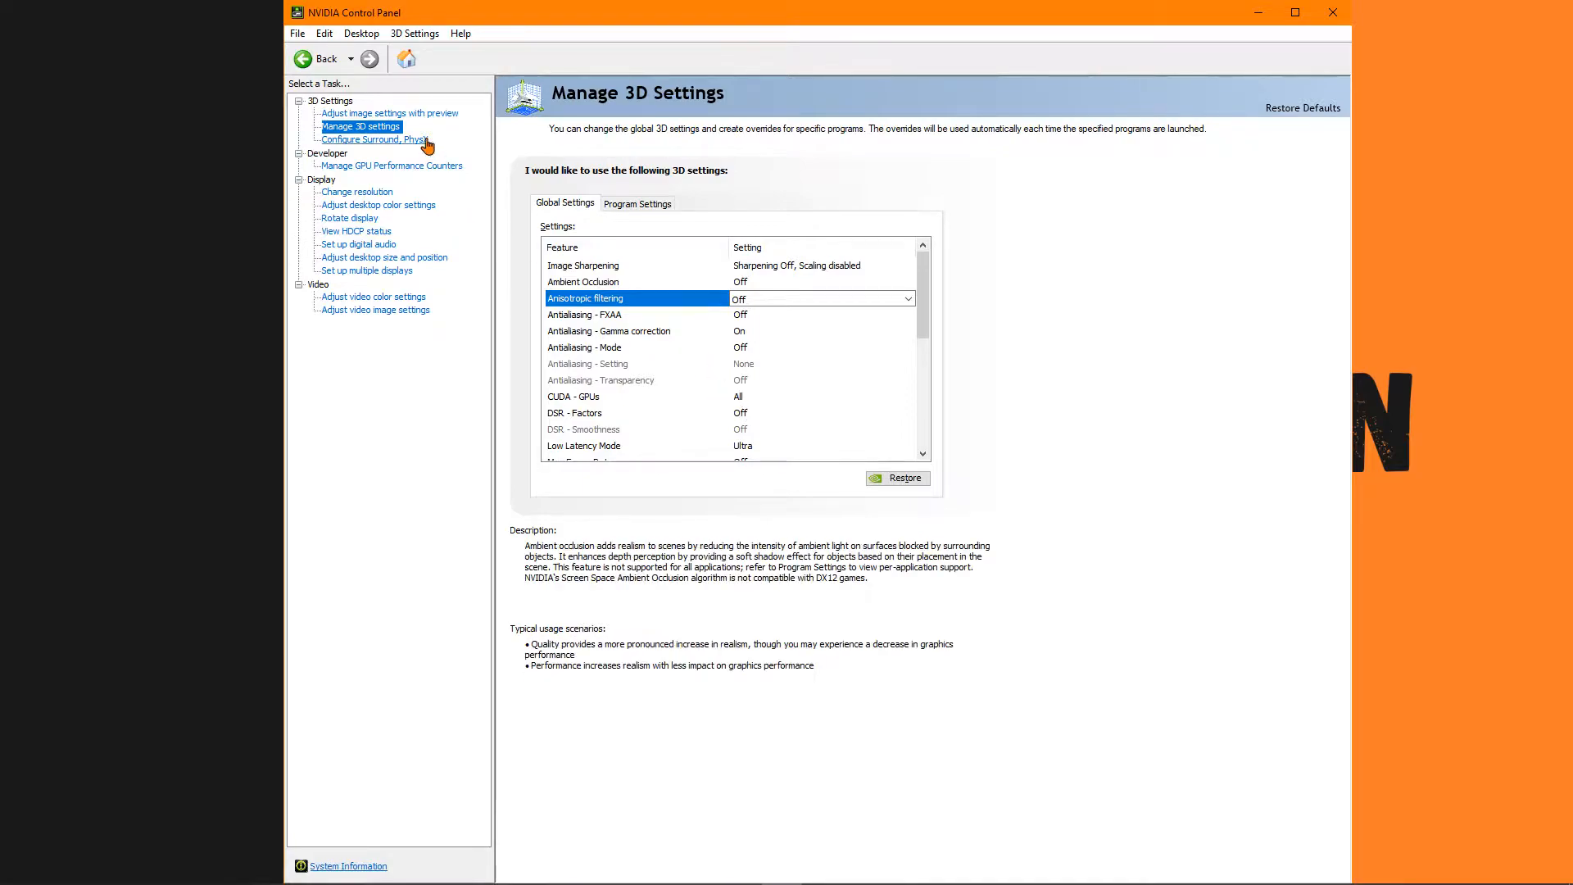
click(377, 113)
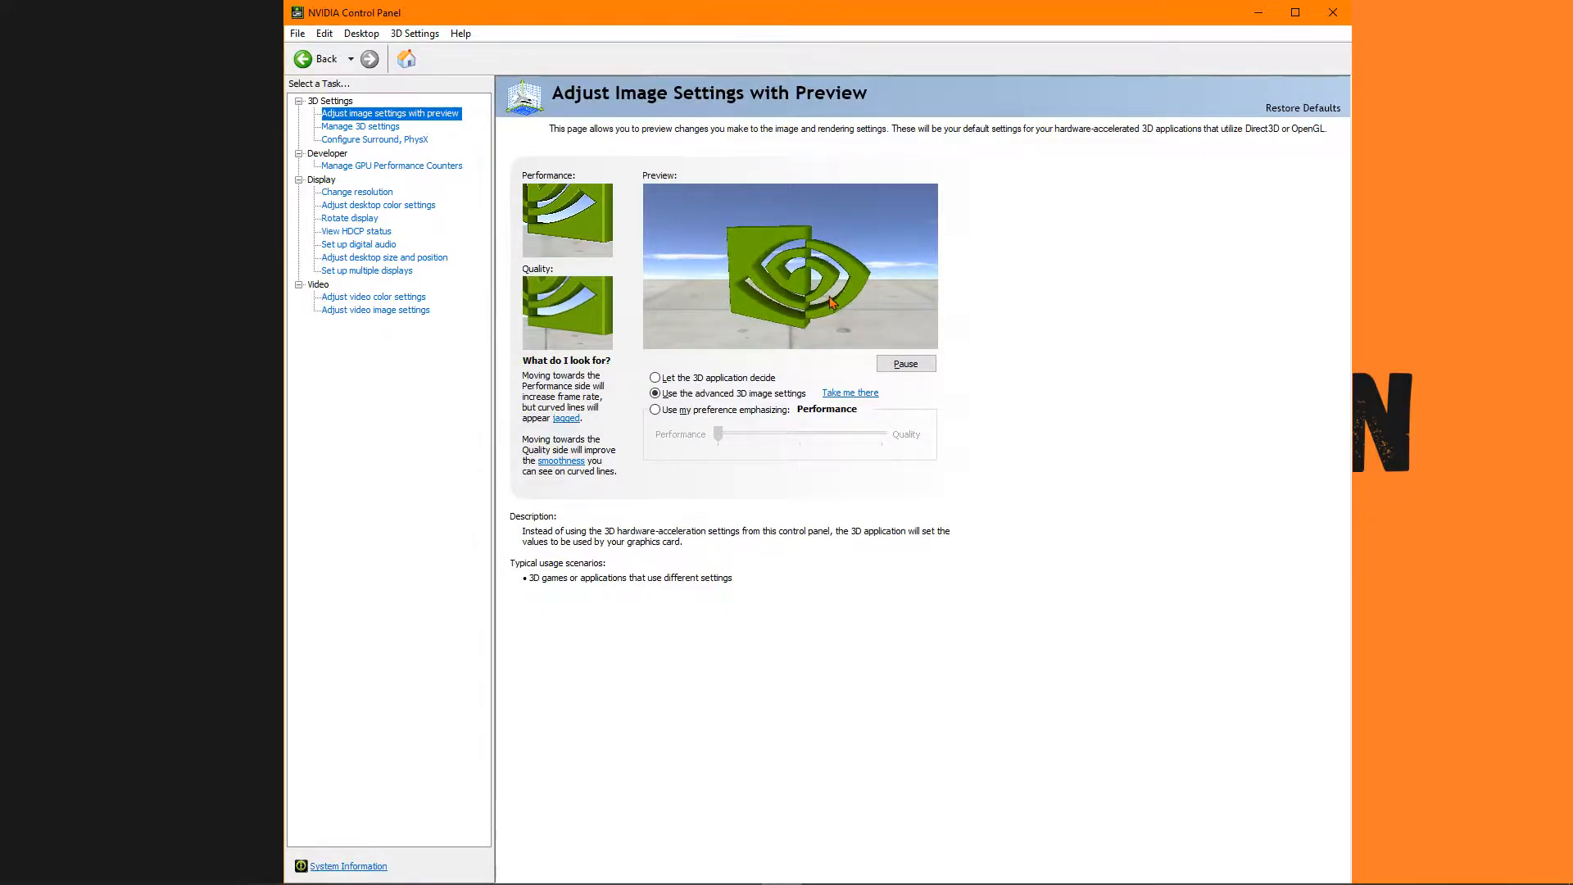
click(395, 128)
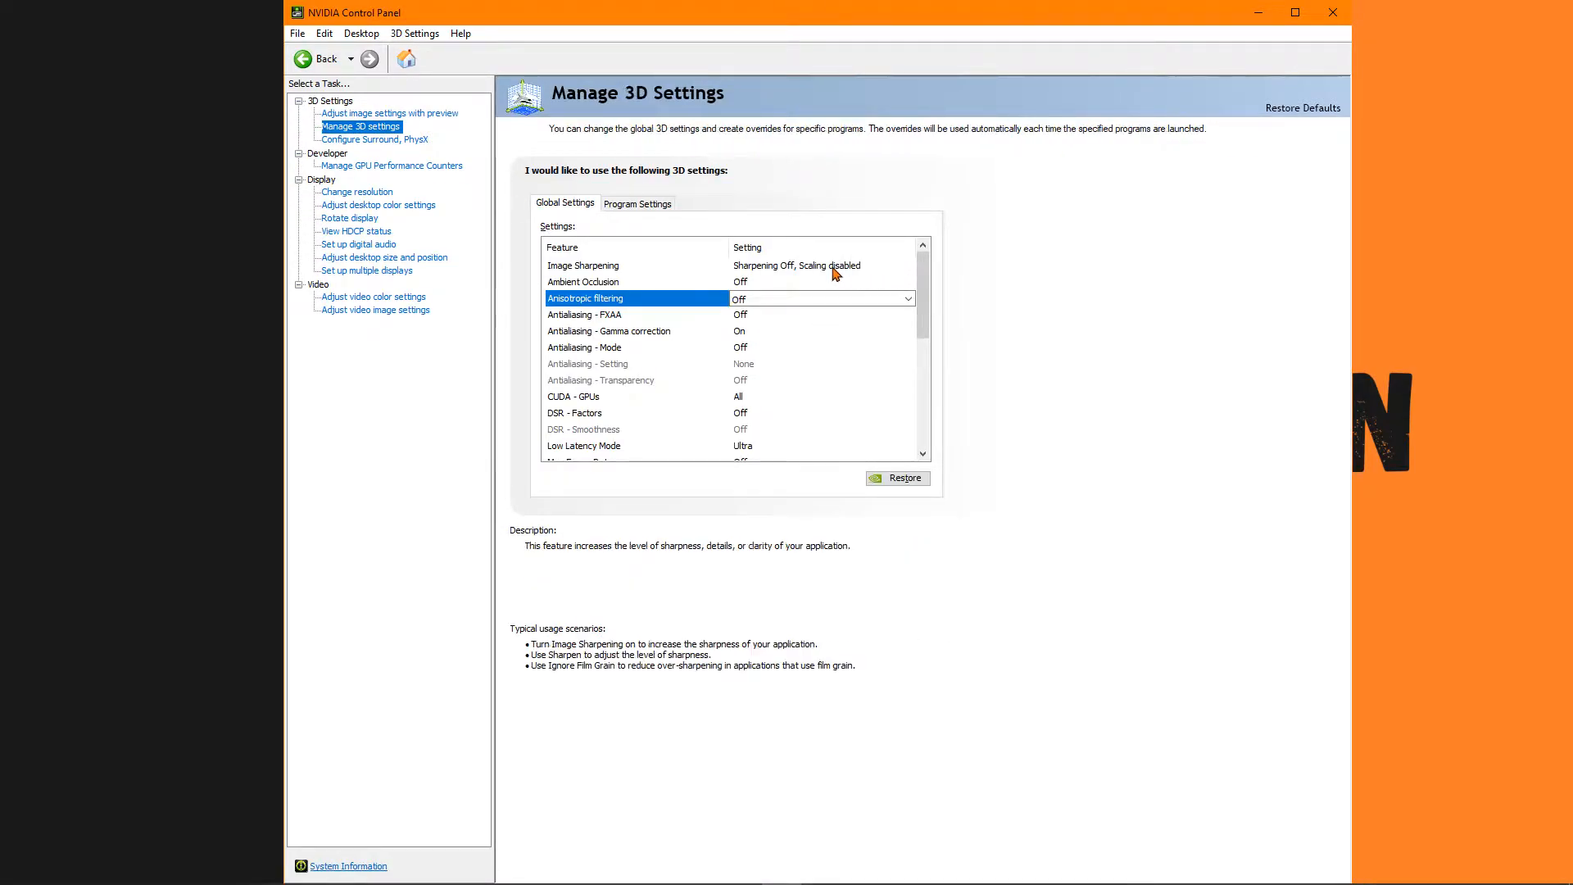
Review the Image Sharpening options, cancel out of them, and select the Ambient Occlusion setting.
click(835, 271)
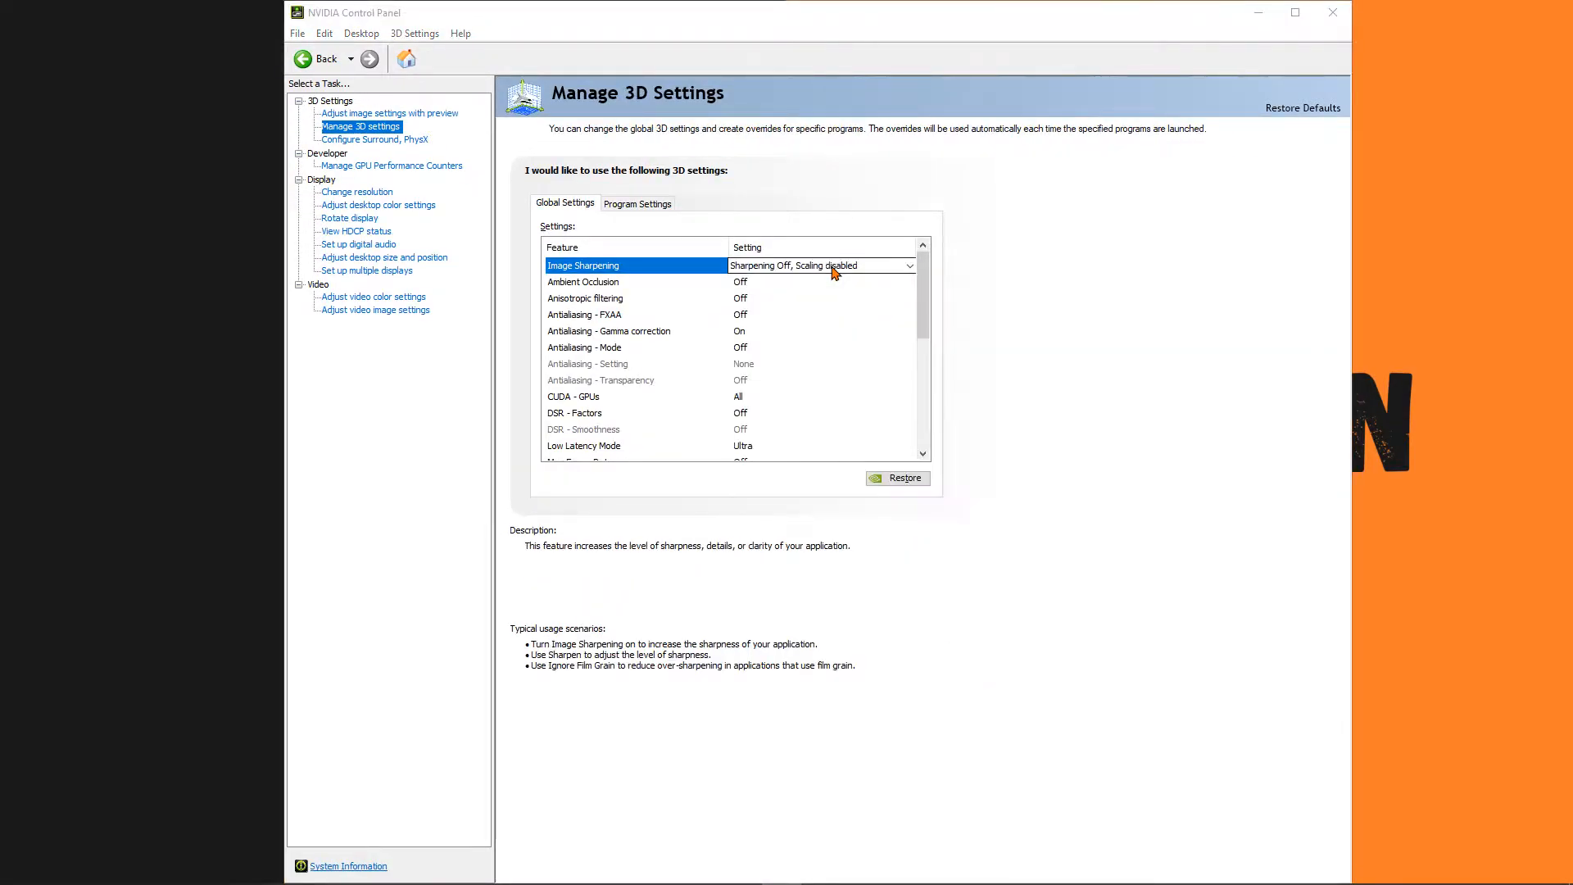
click(834, 271)
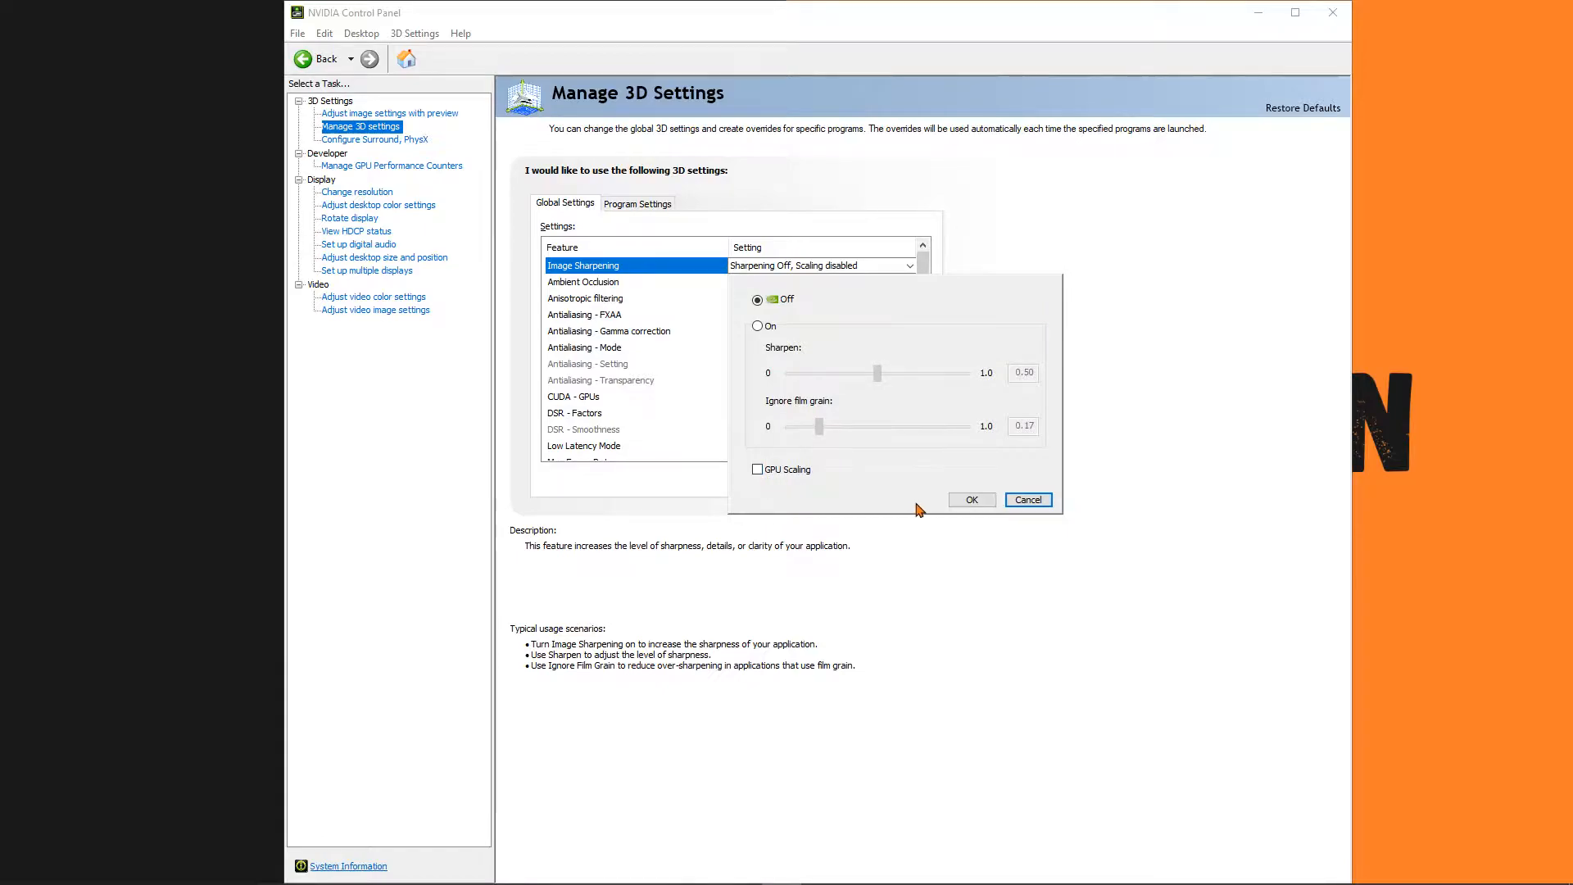
click(1016, 501)
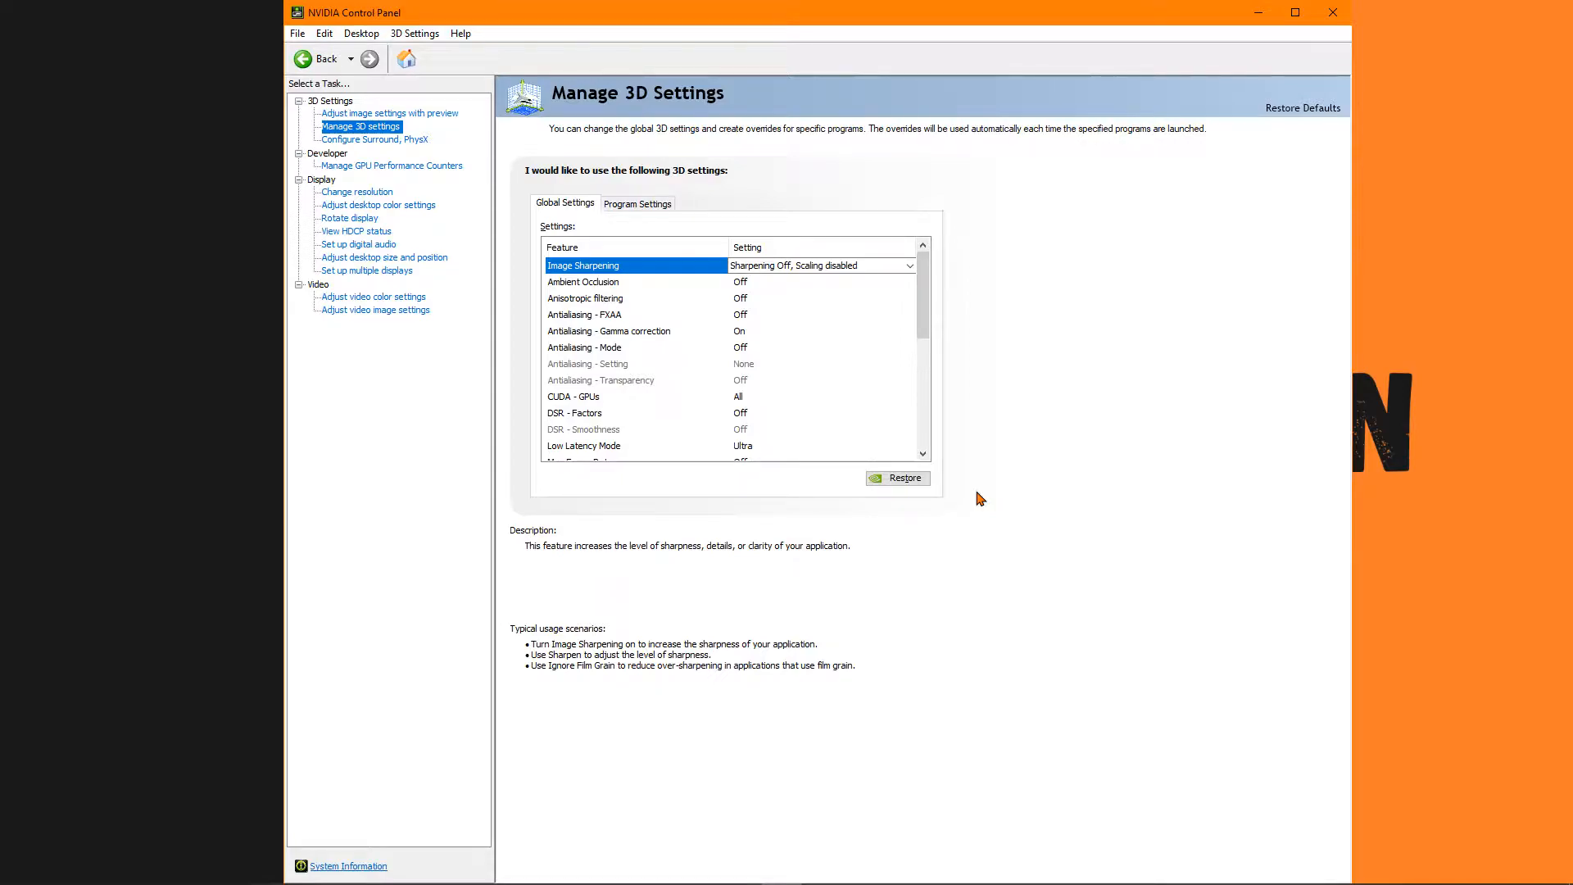
click(758, 267)
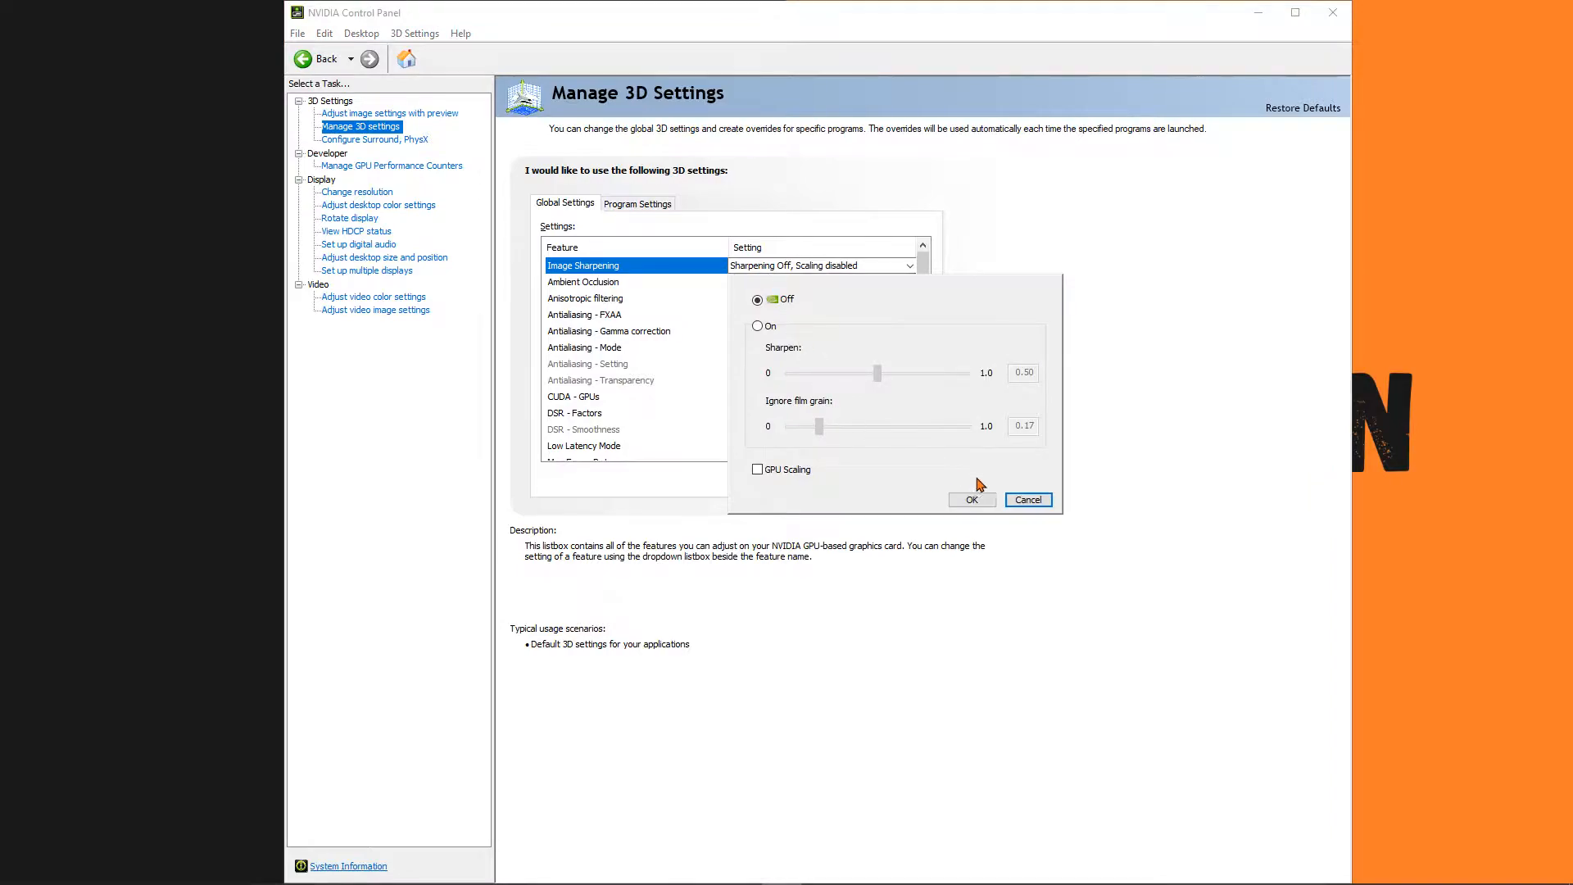
click(1020, 500)
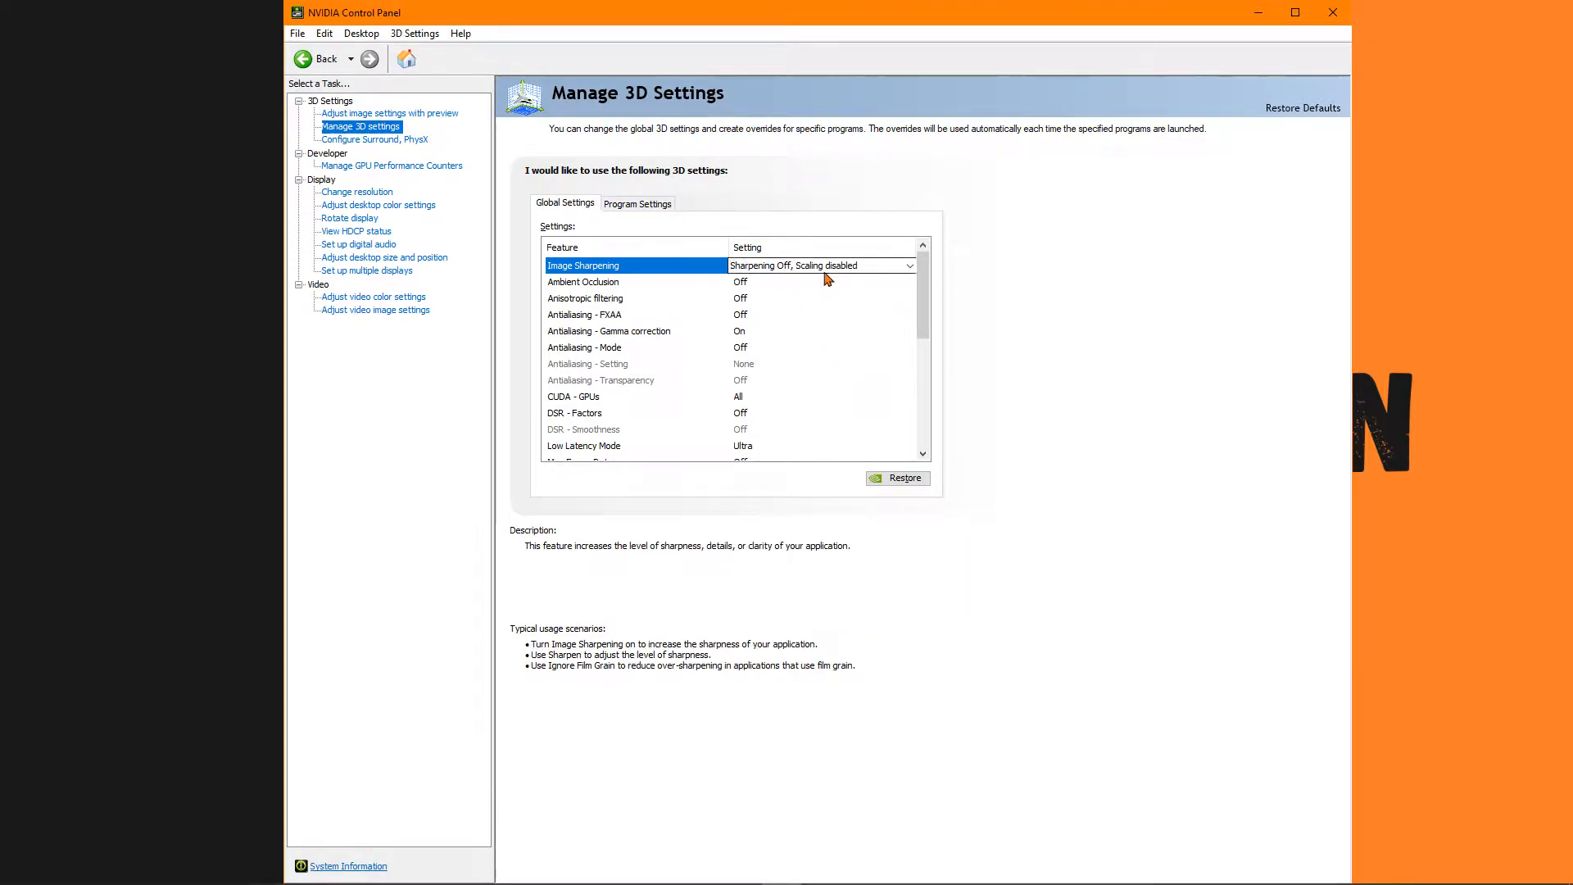
click(586, 286)
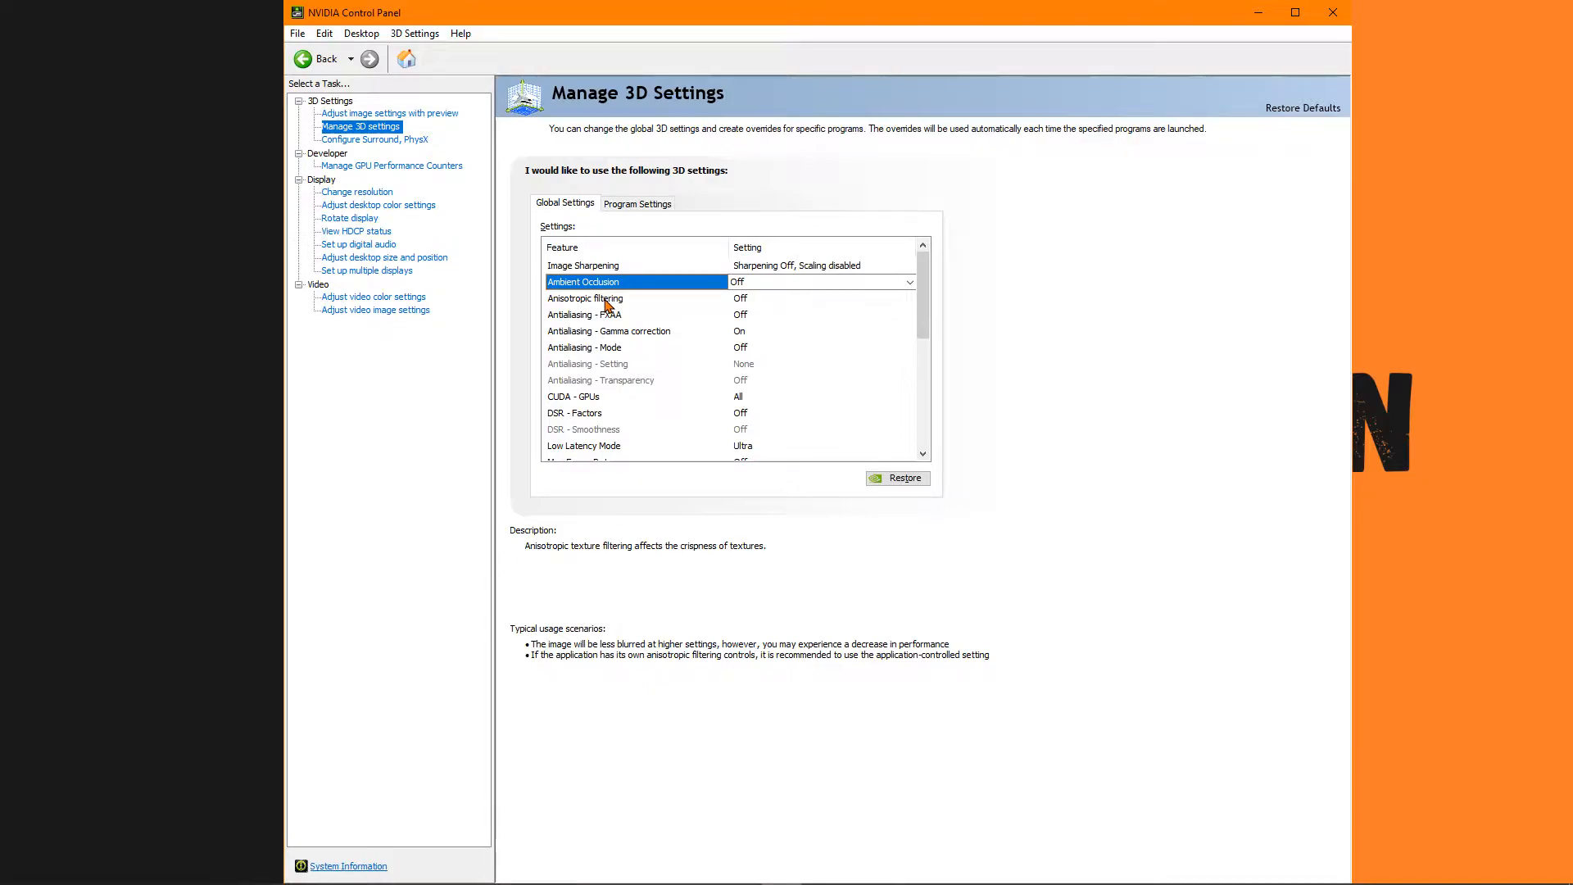
mouse_move(594, 316)
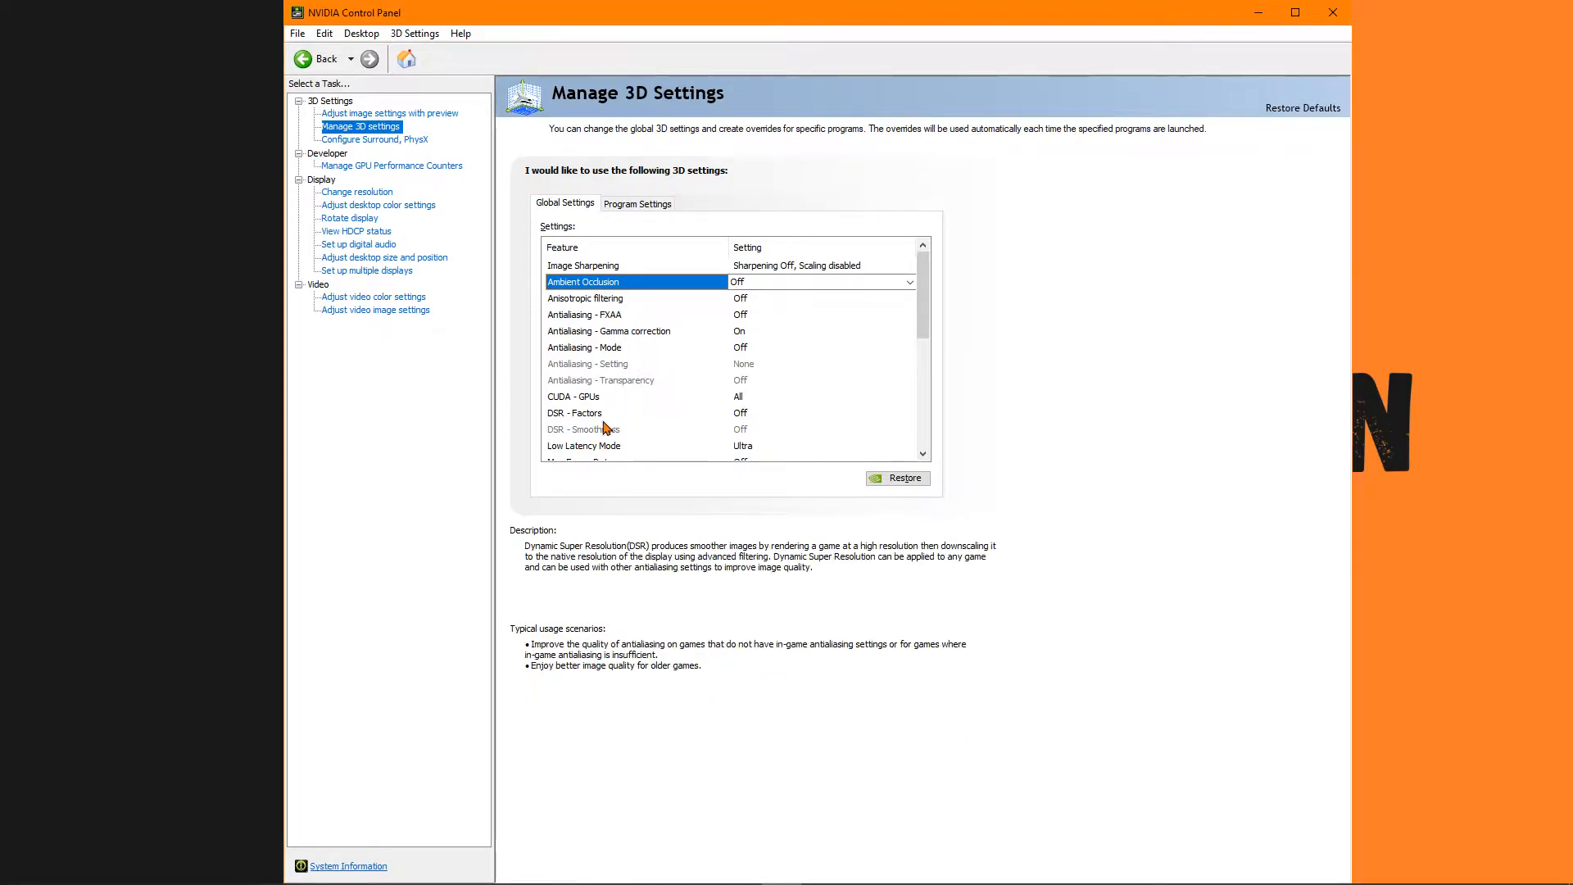
Confirm GeForce RTX 2070 as the GPU used for the CUDA - GPUs setting.
scroll(581, 401, down, 1)
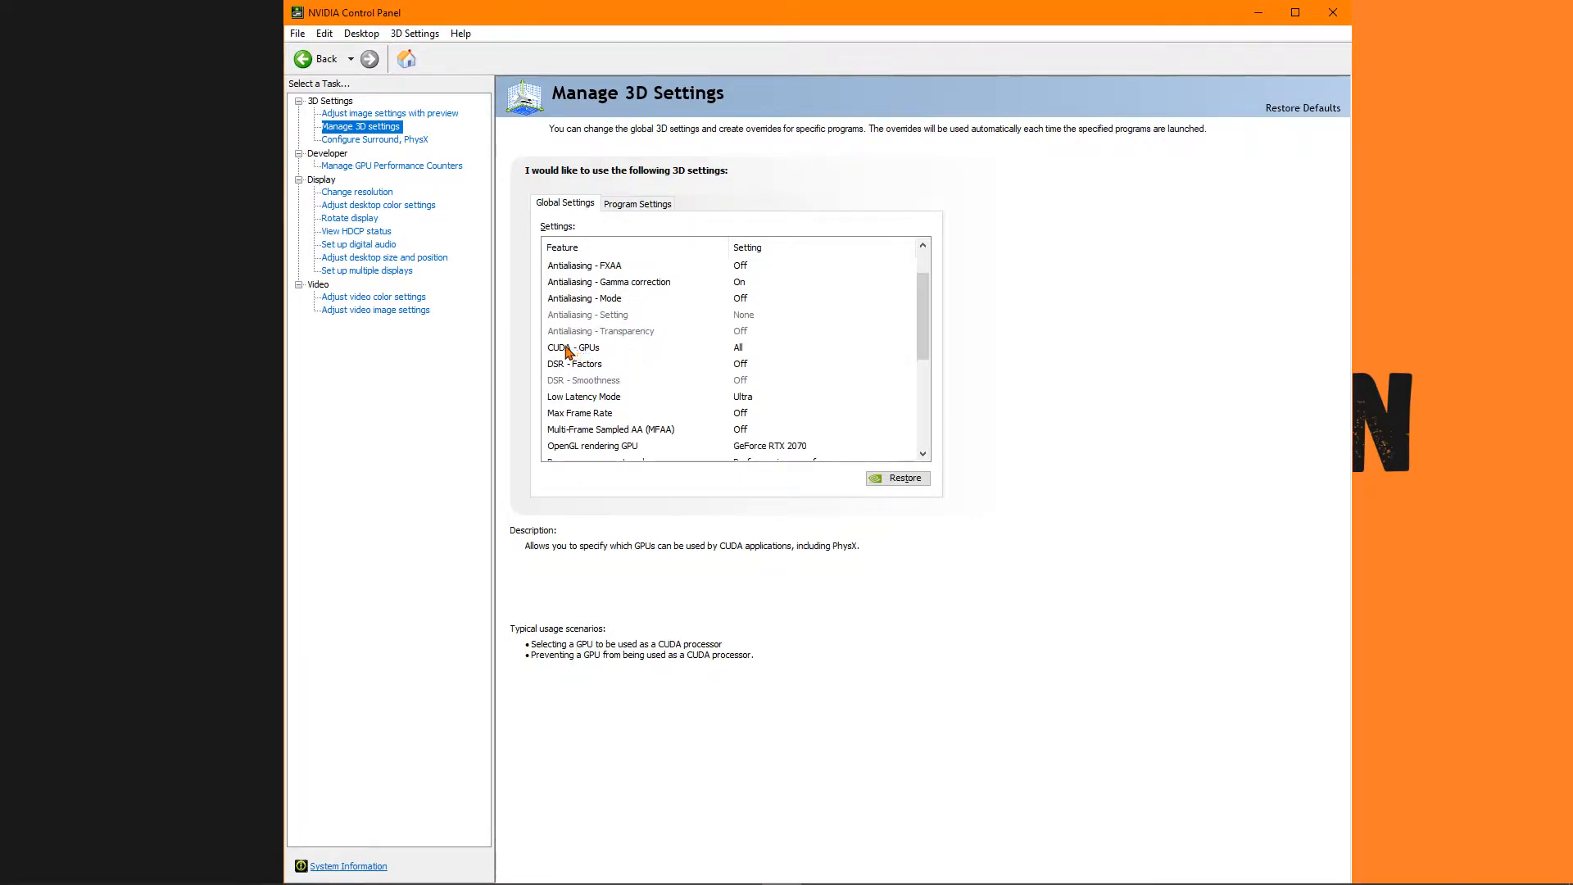
click(722, 353)
click(749, 351)
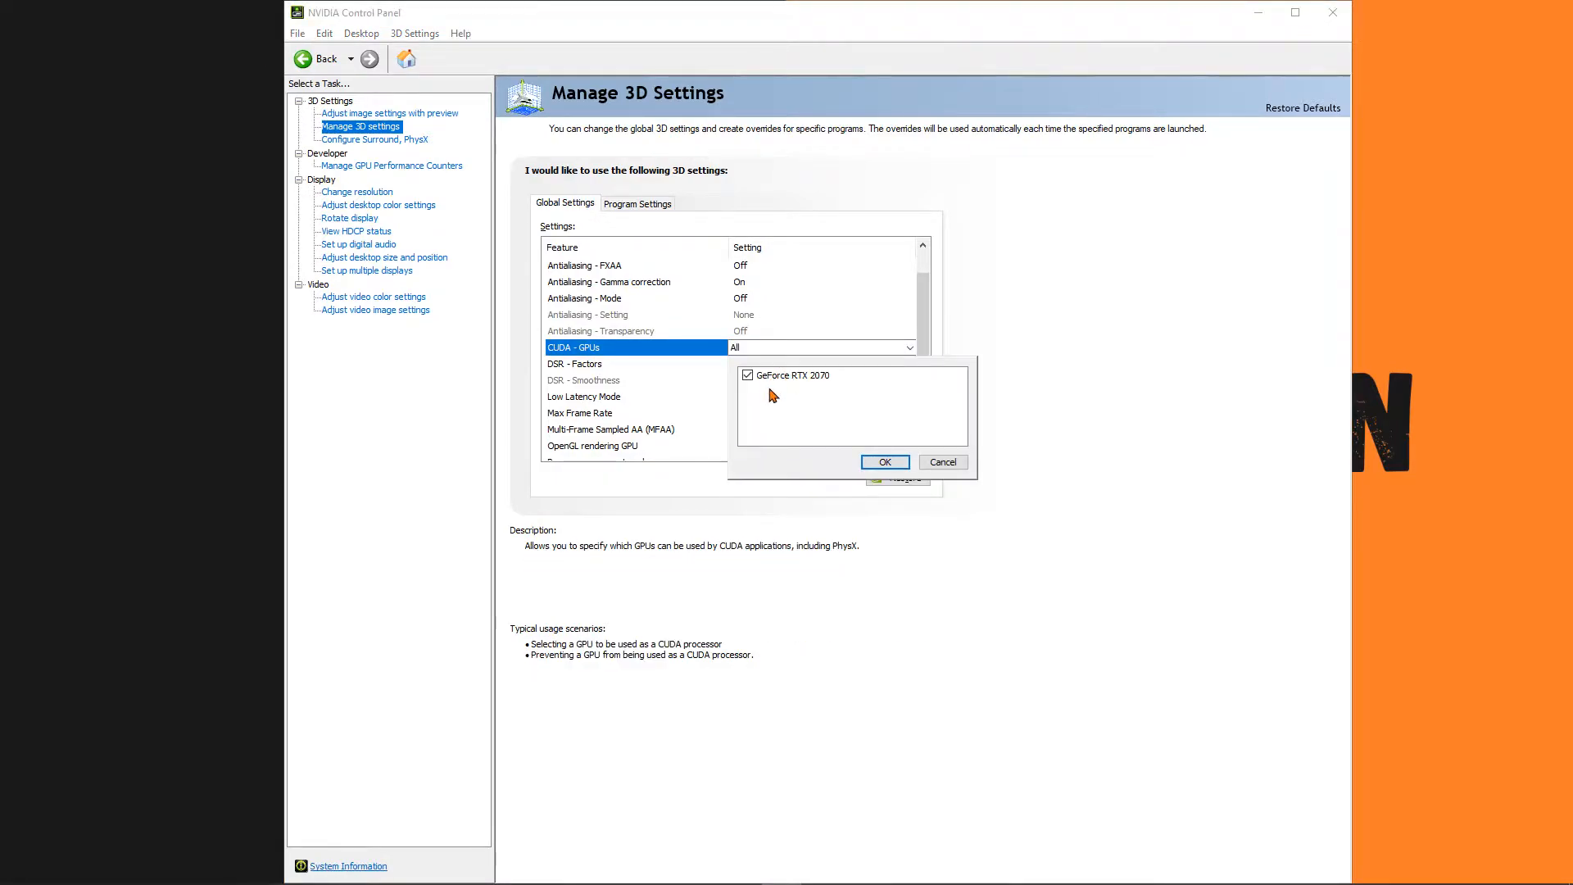
click(886, 463)
click(742, 348)
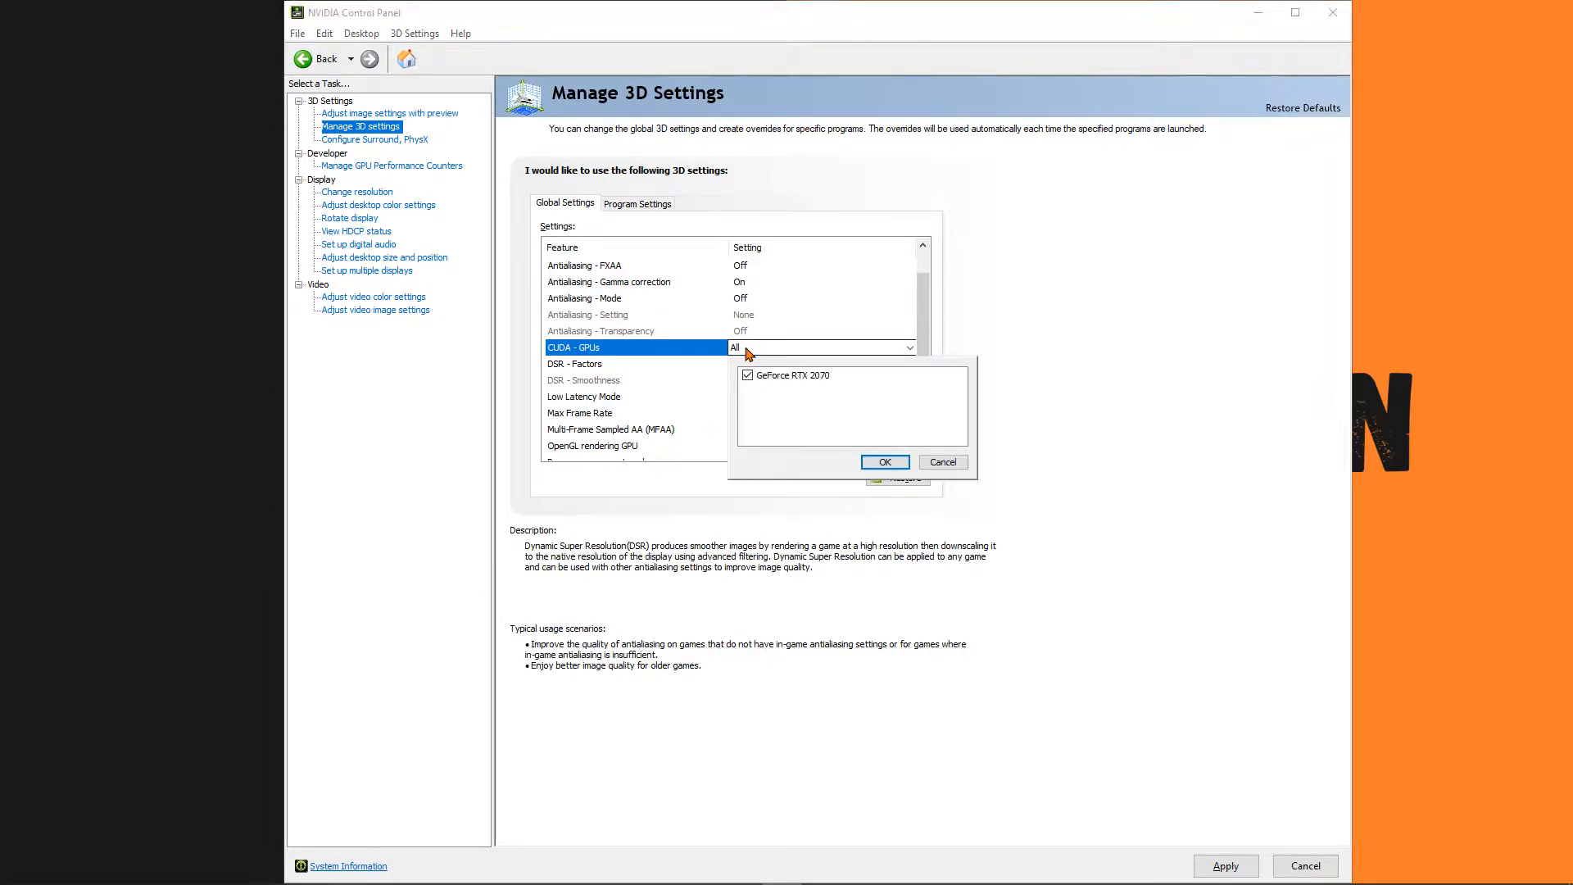
click(954, 464)
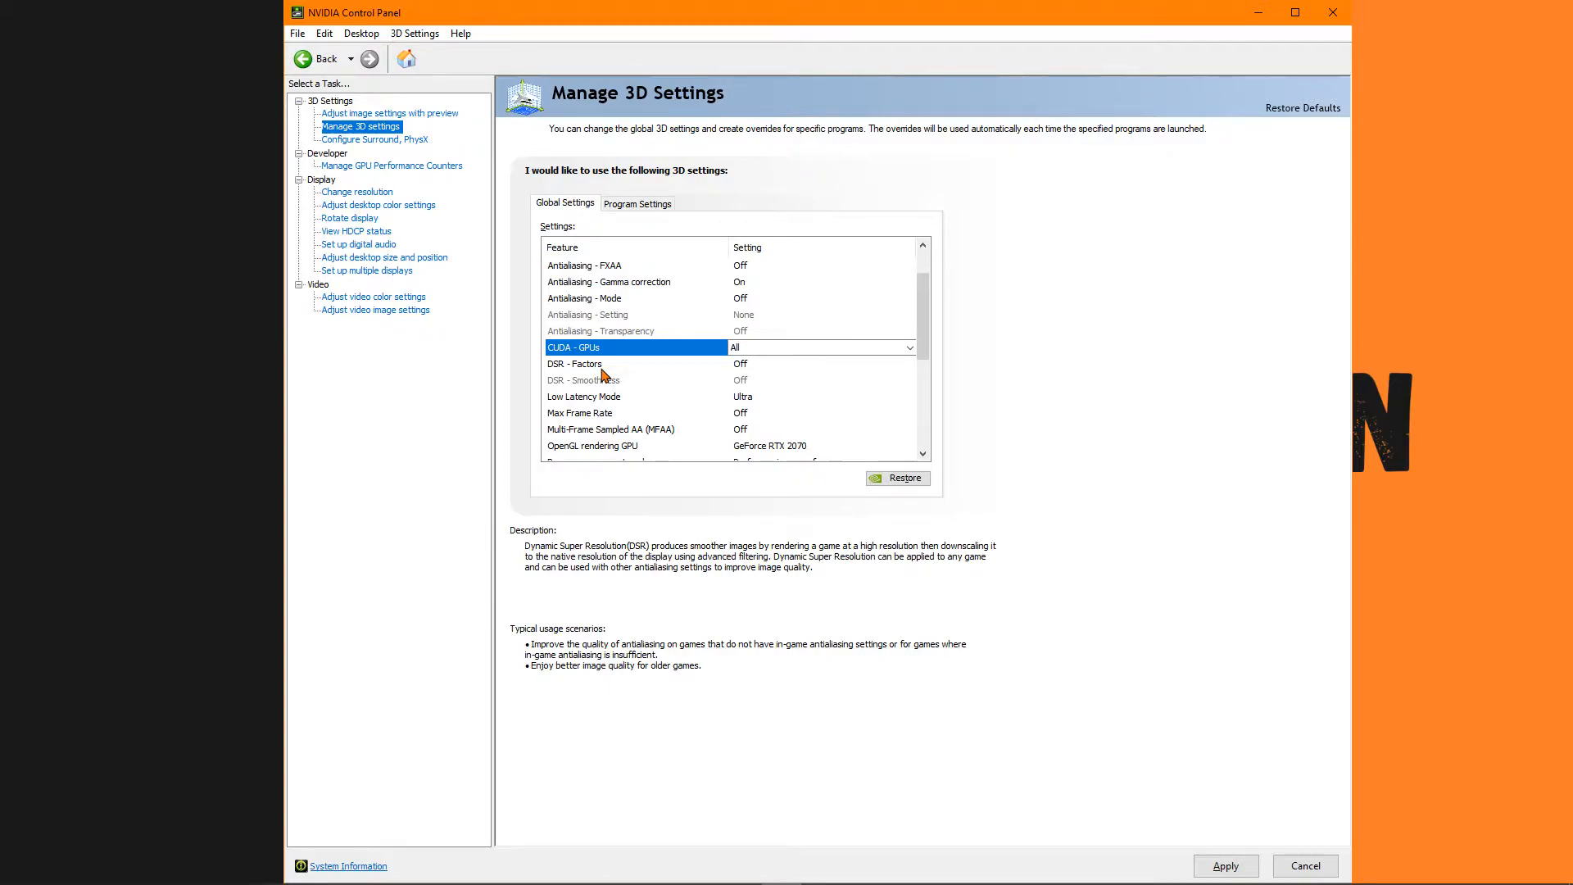
Set Low Latency Mode to Ultra in the global 3D settings.
mouse_move(565, 397)
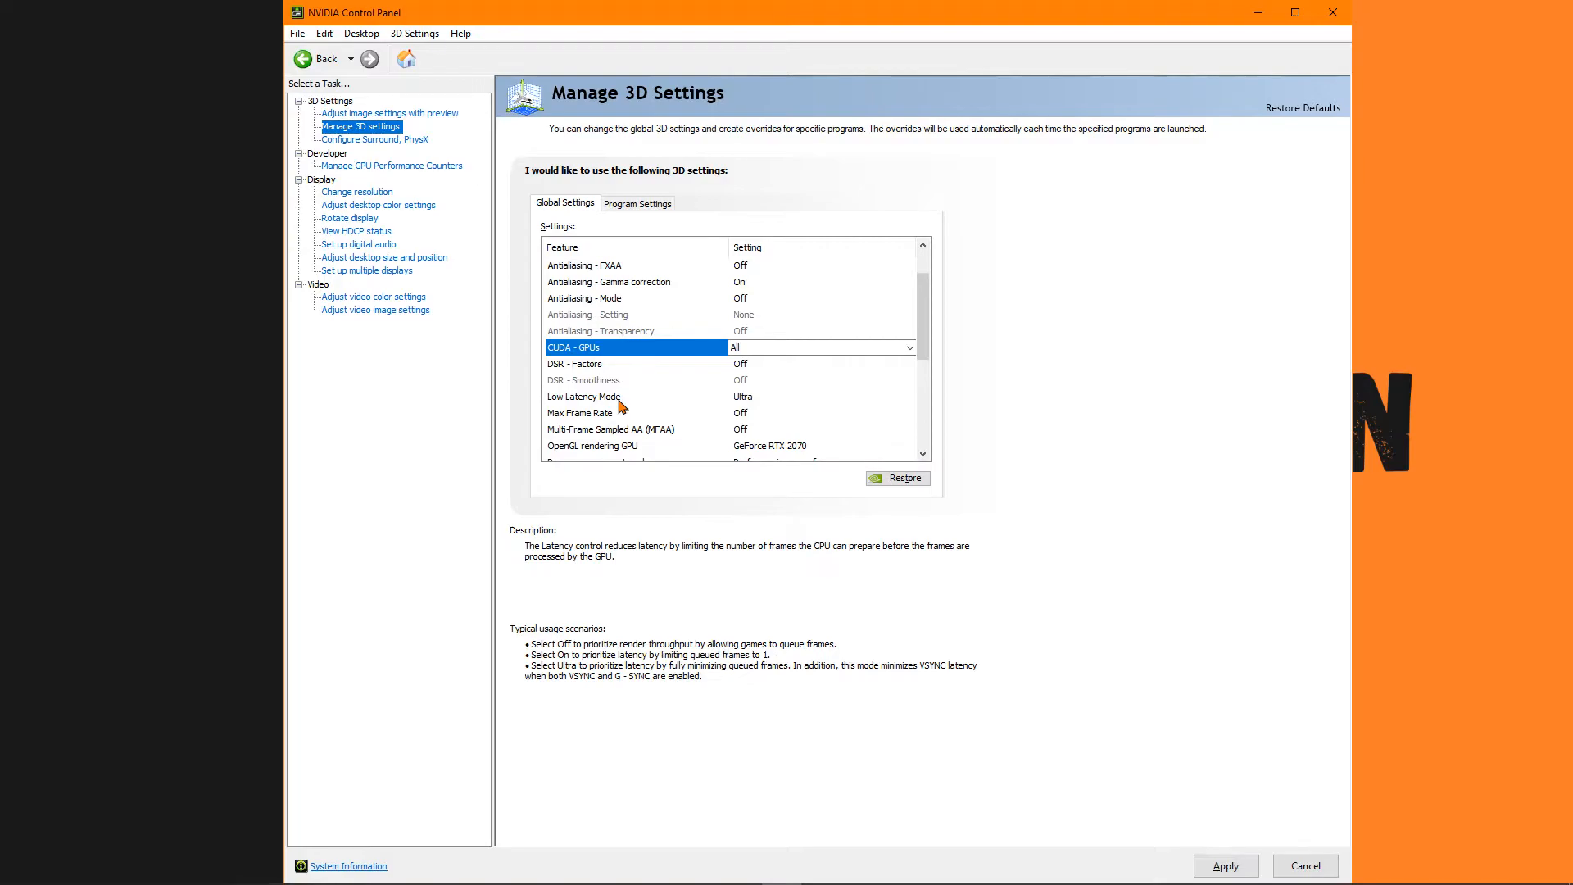
click(754, 402)
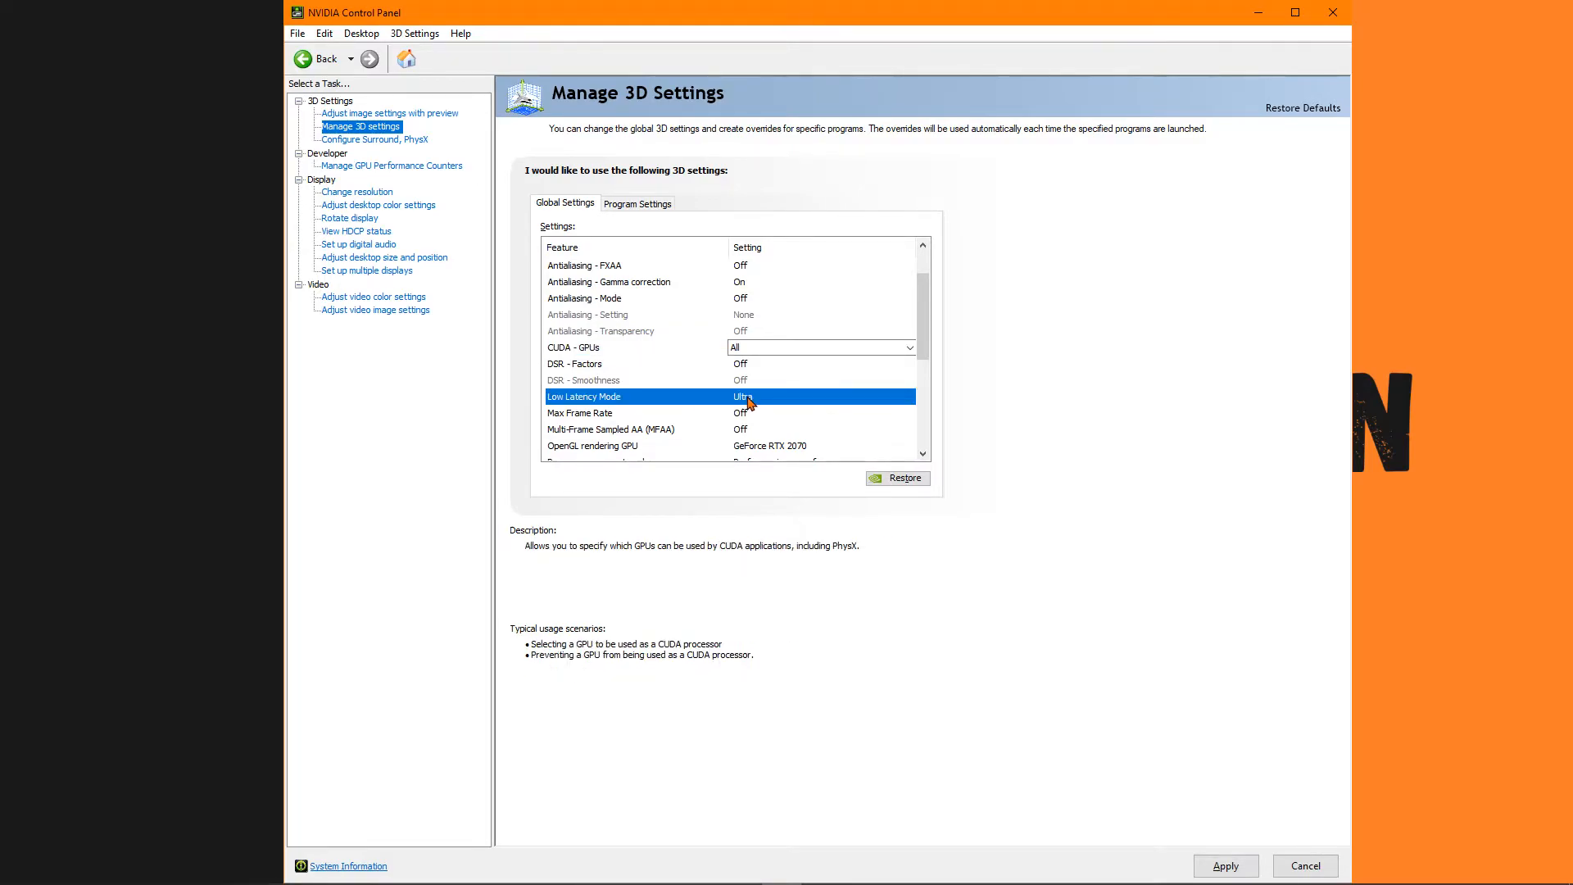
click(748, 402)
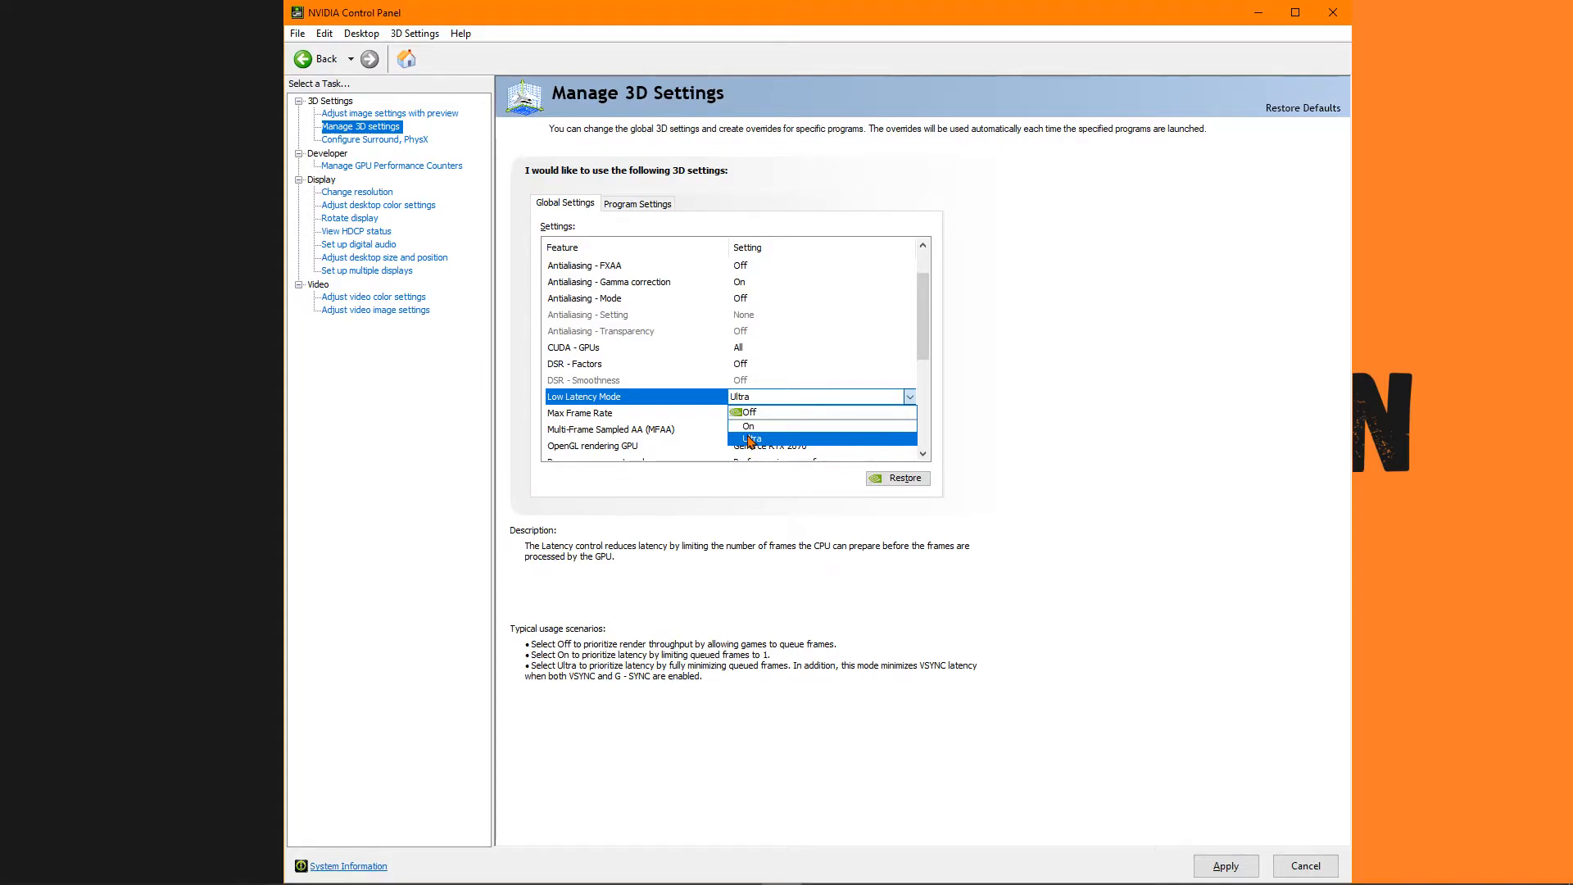
click(750, 440)
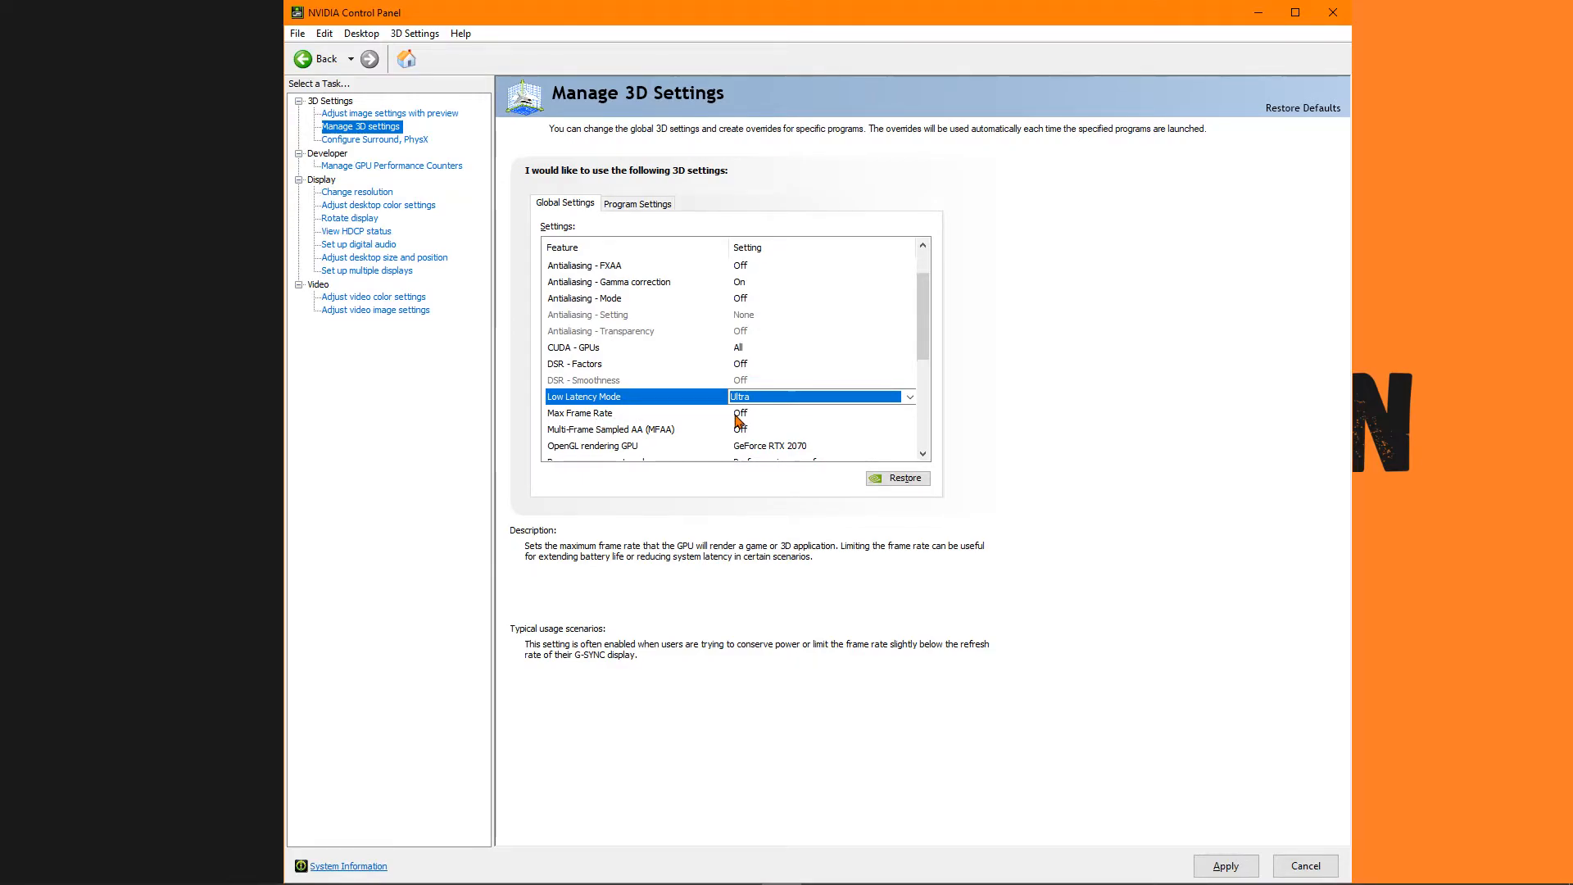
Set the OpenGL rendering GPU to GeForce RTX 2070.
scroll(699, 426, down, 1)
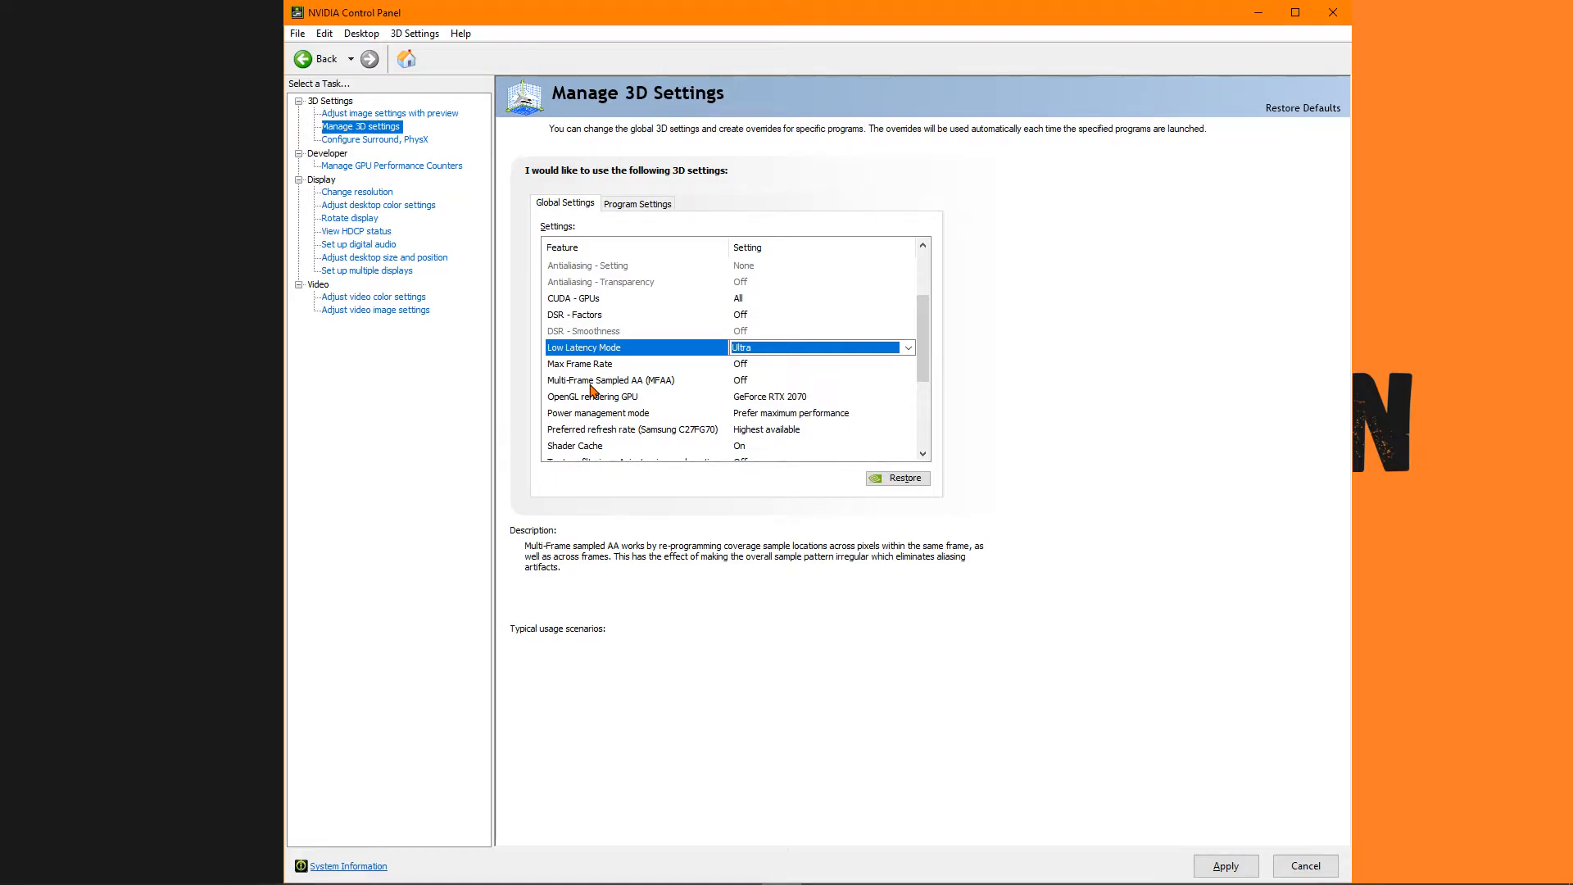
mouse_move(736, 396)
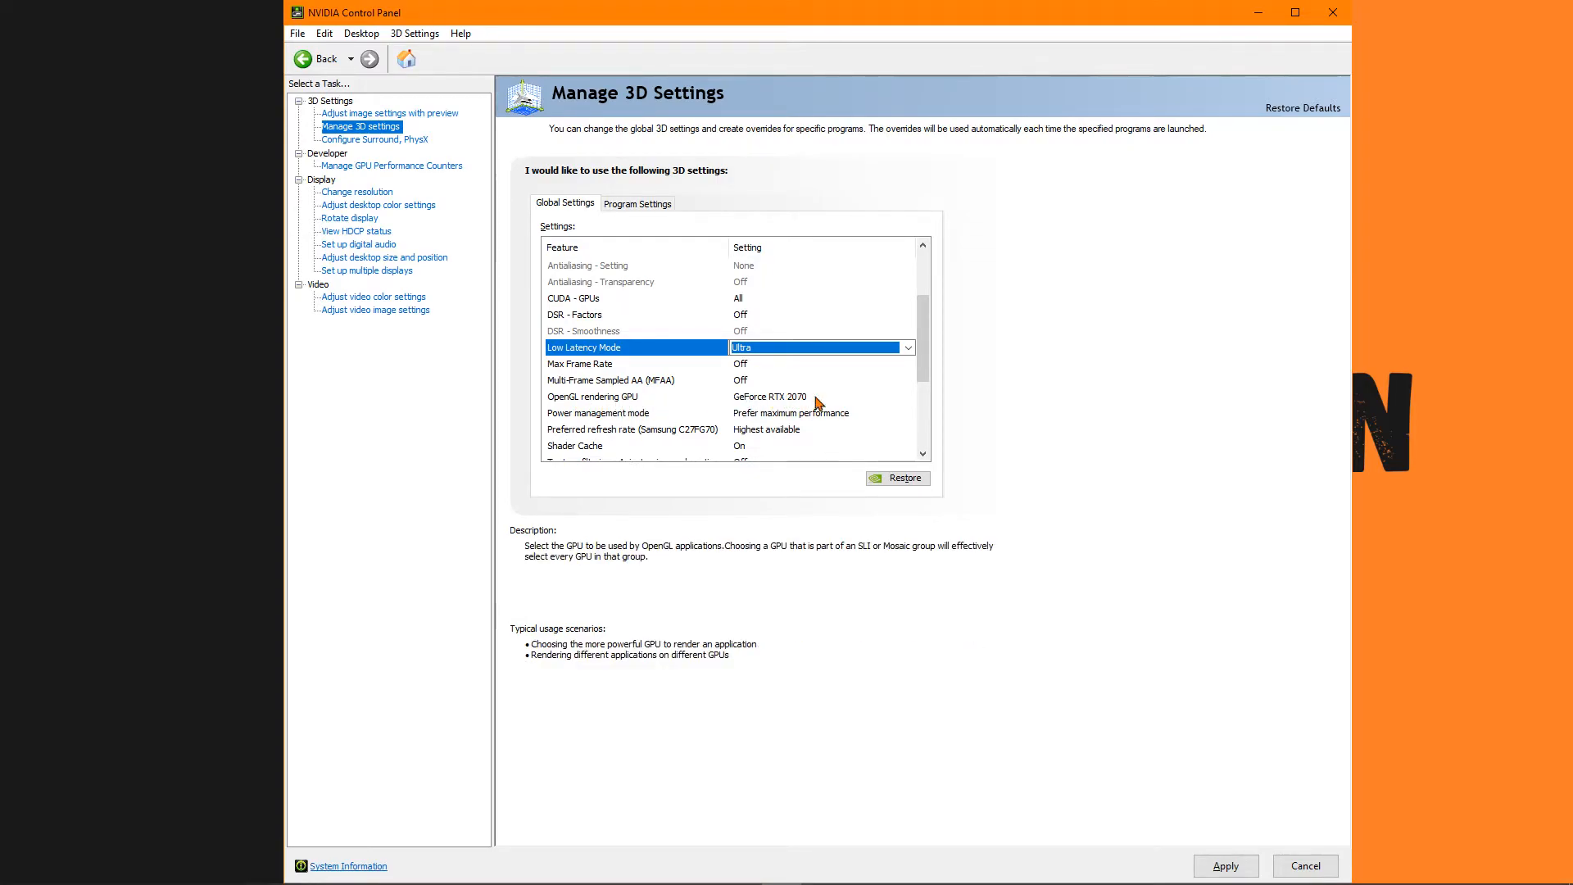
click(789, 399)
click(789, 402)
click(783, 432)
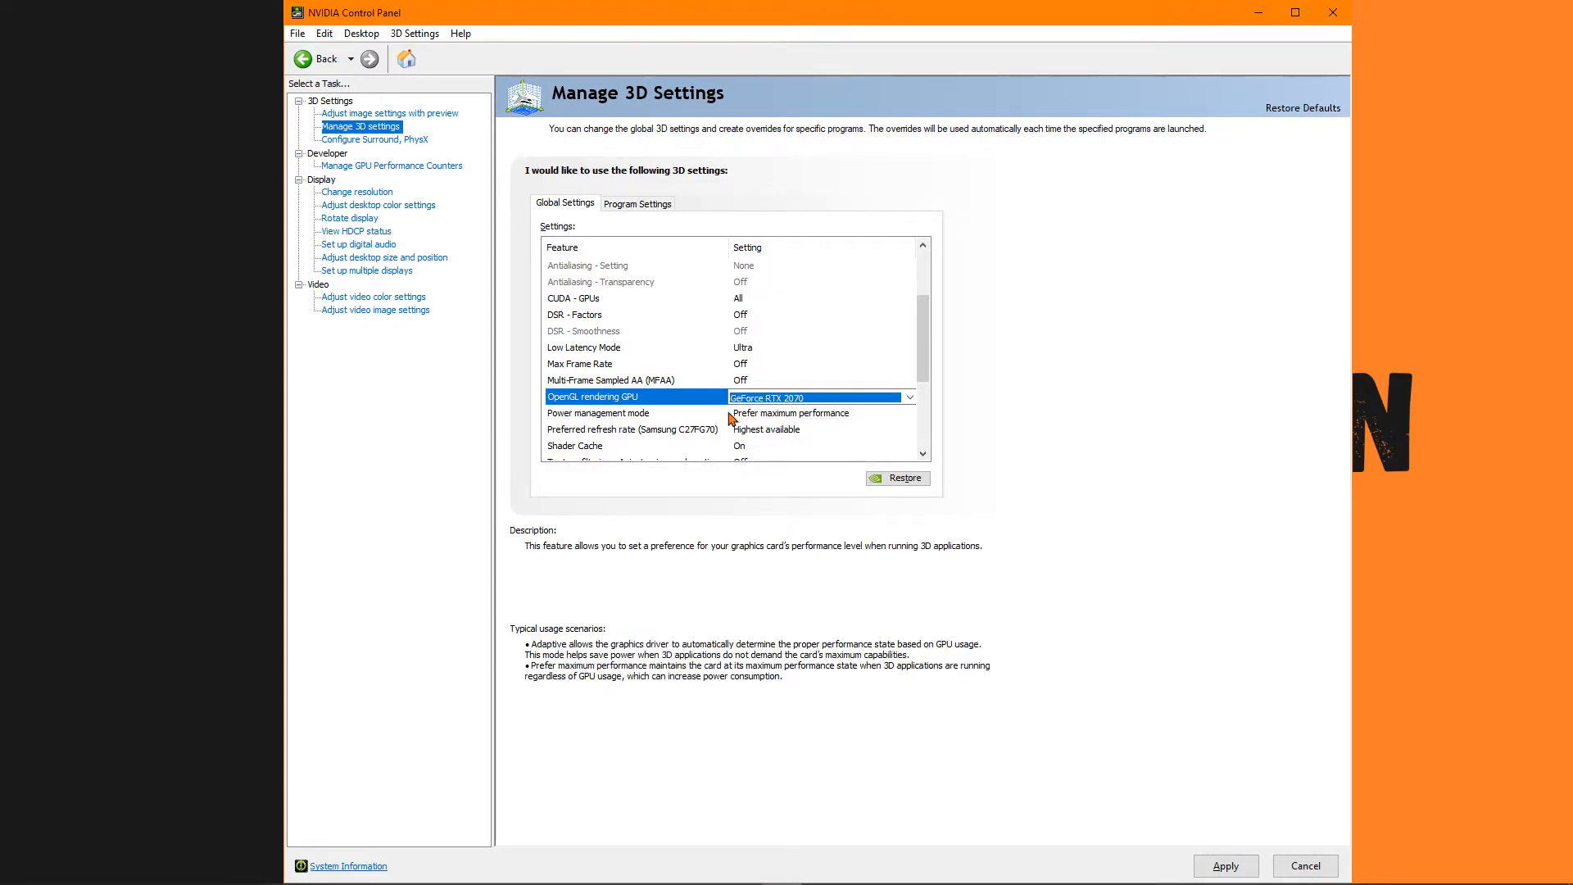
Set the power management mode to Prefer maximum performance.
scroll(731, 418, down, 1)
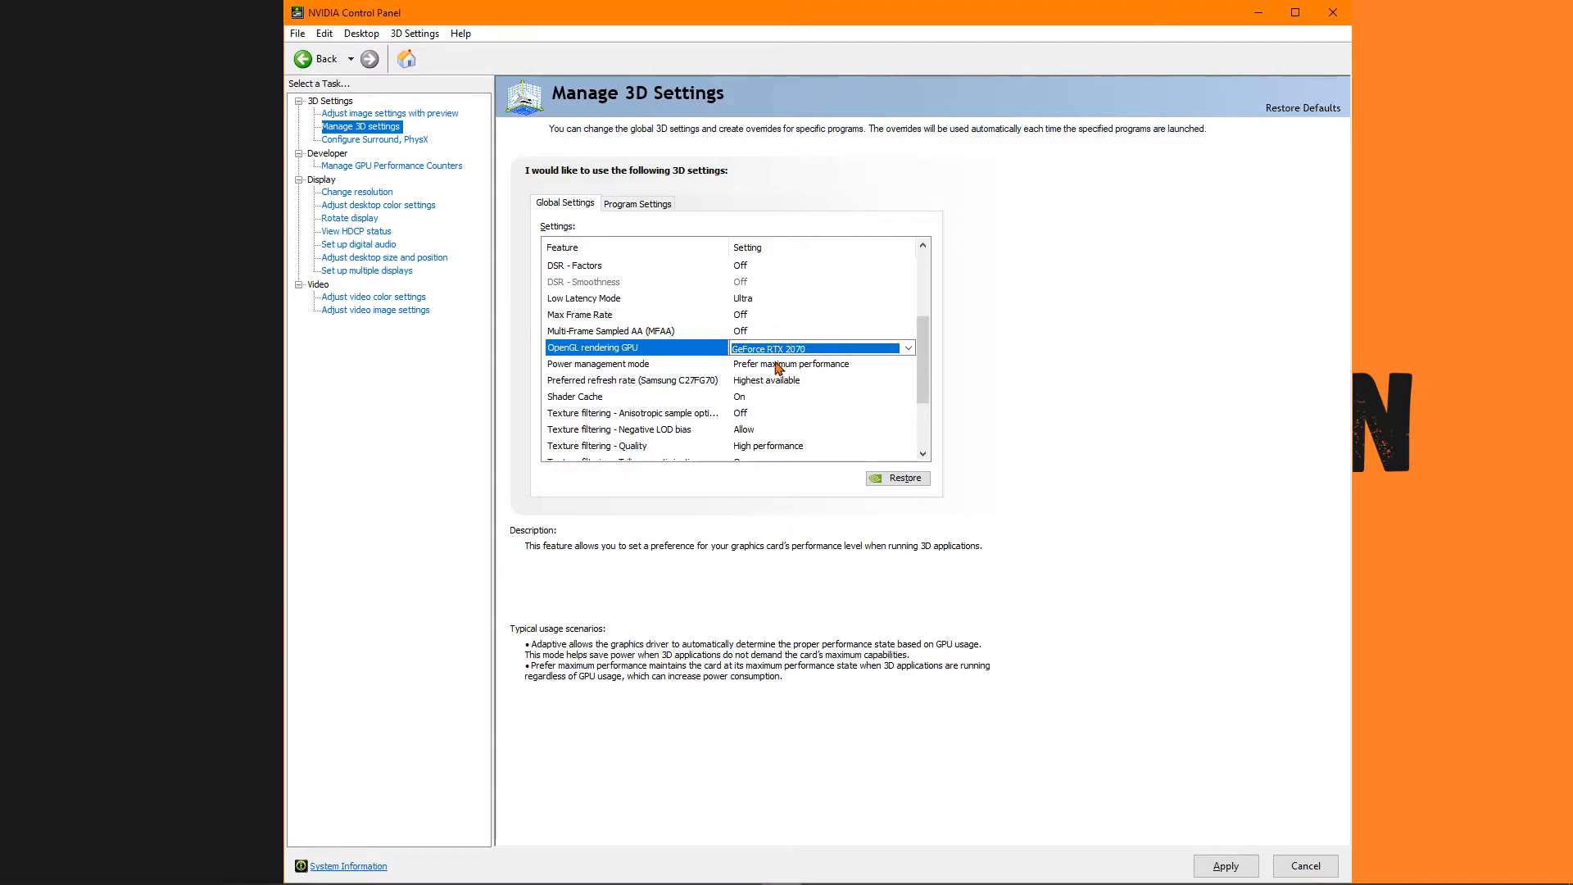
click(779, 368)
click(780, 368)
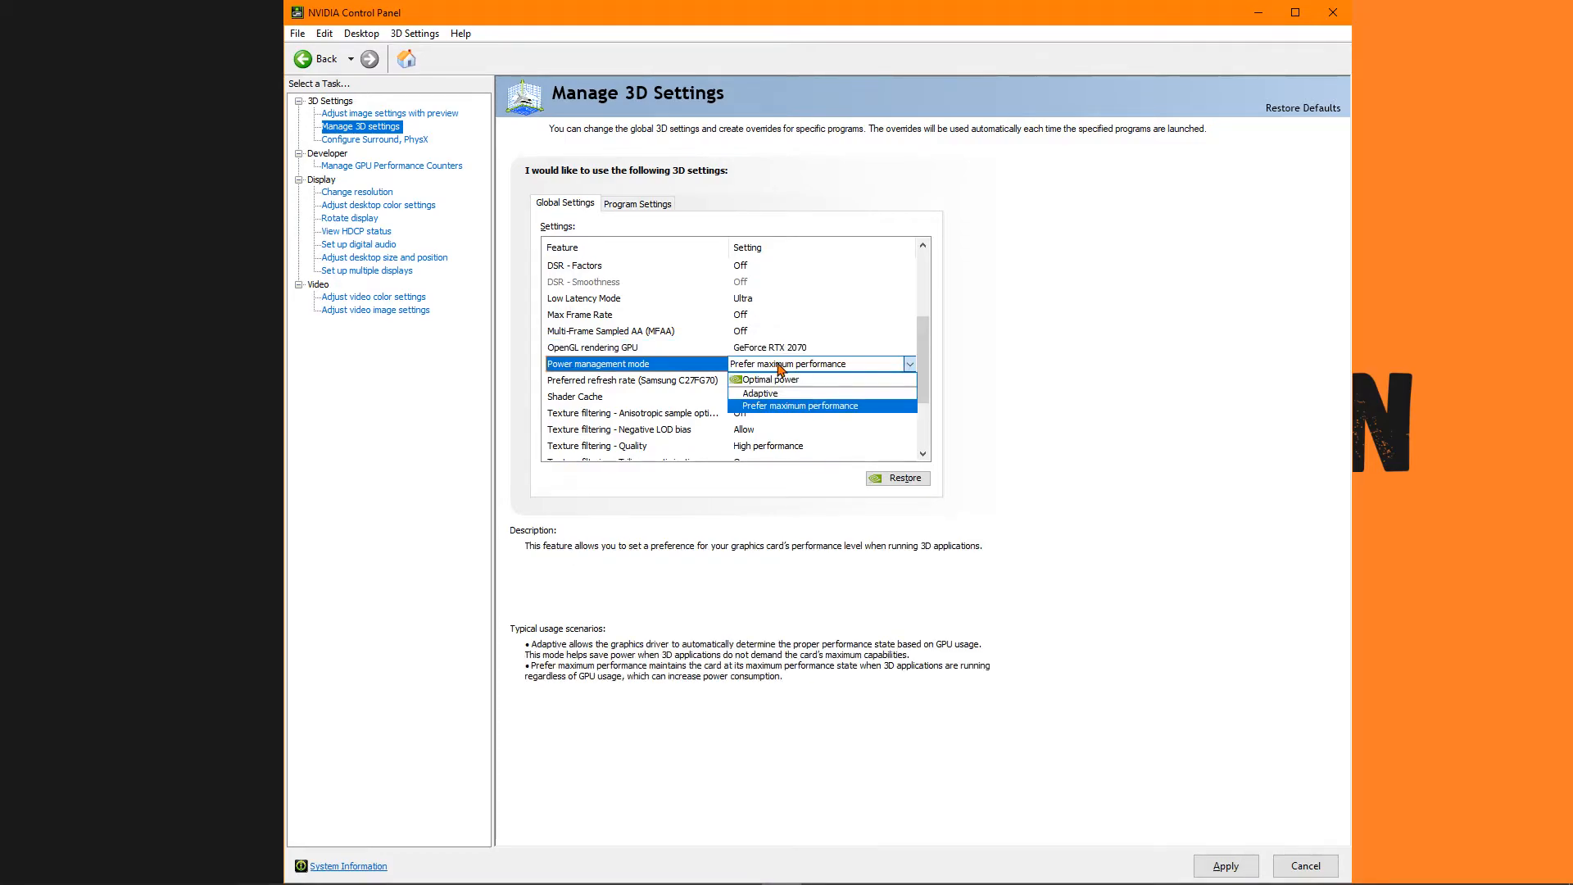
click(780, 405)
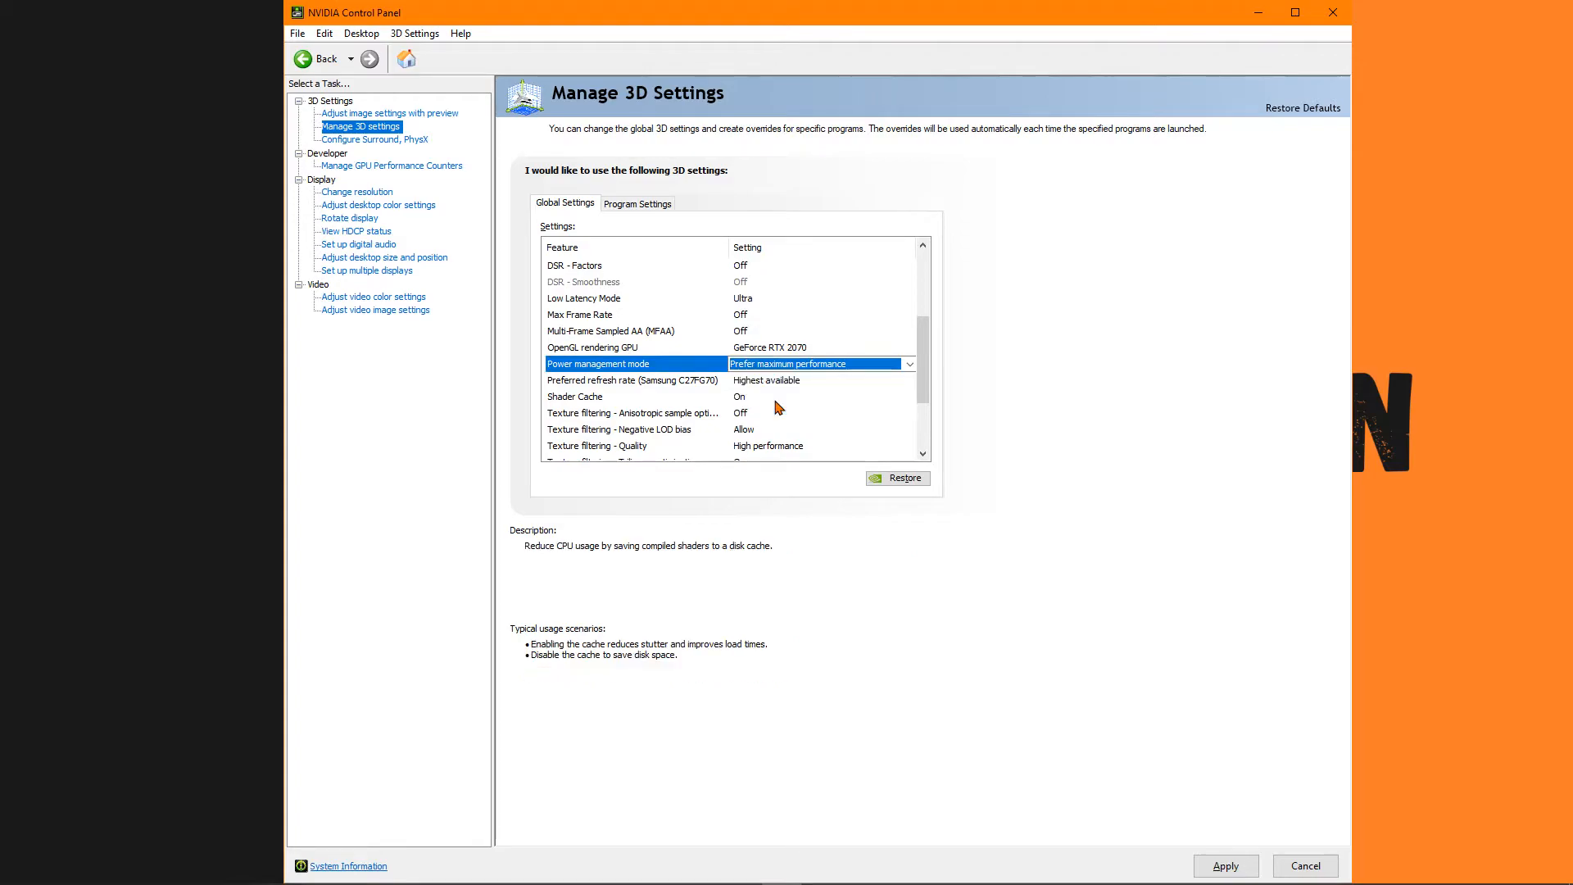
Set the preferred refresh rate of the Samsung monitor to Highest available.
scroll(811, 348, down, 1)
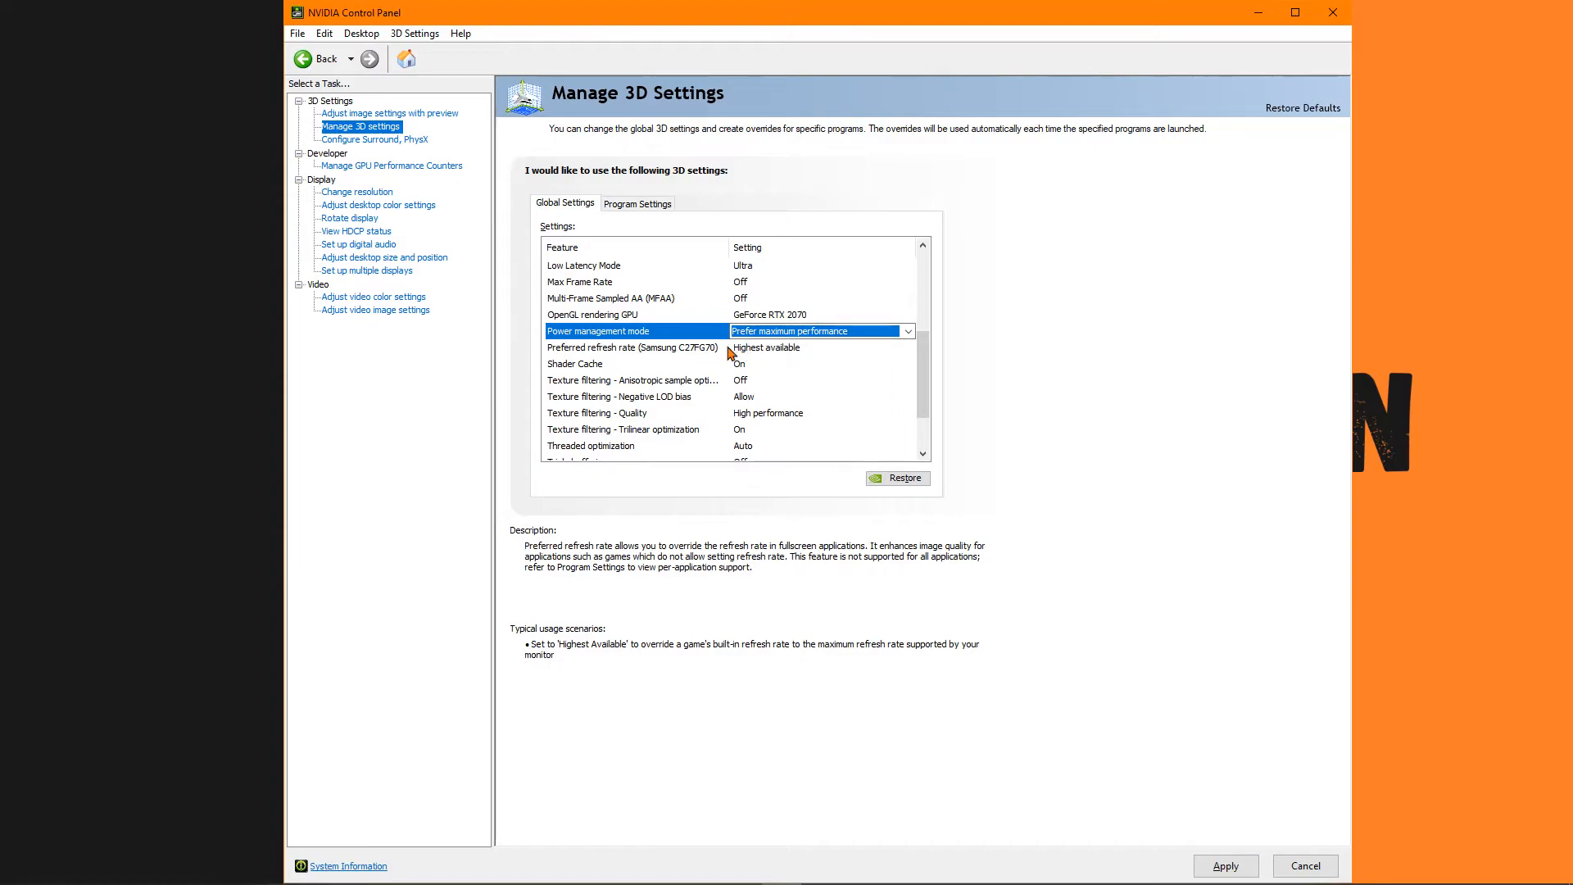
click(770, 353)
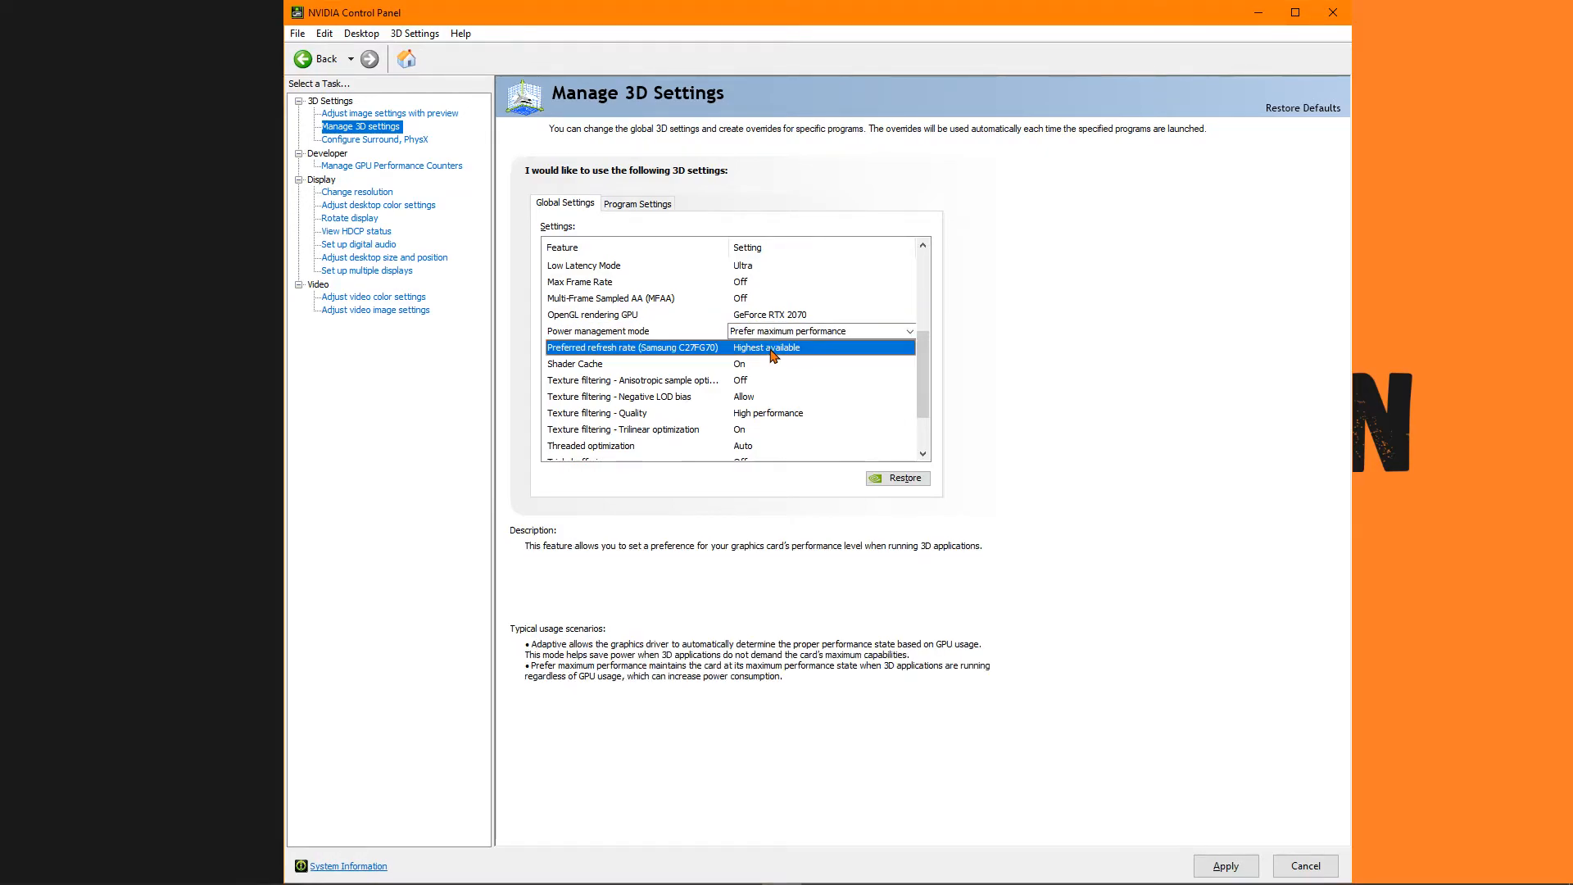
click(770, 352)
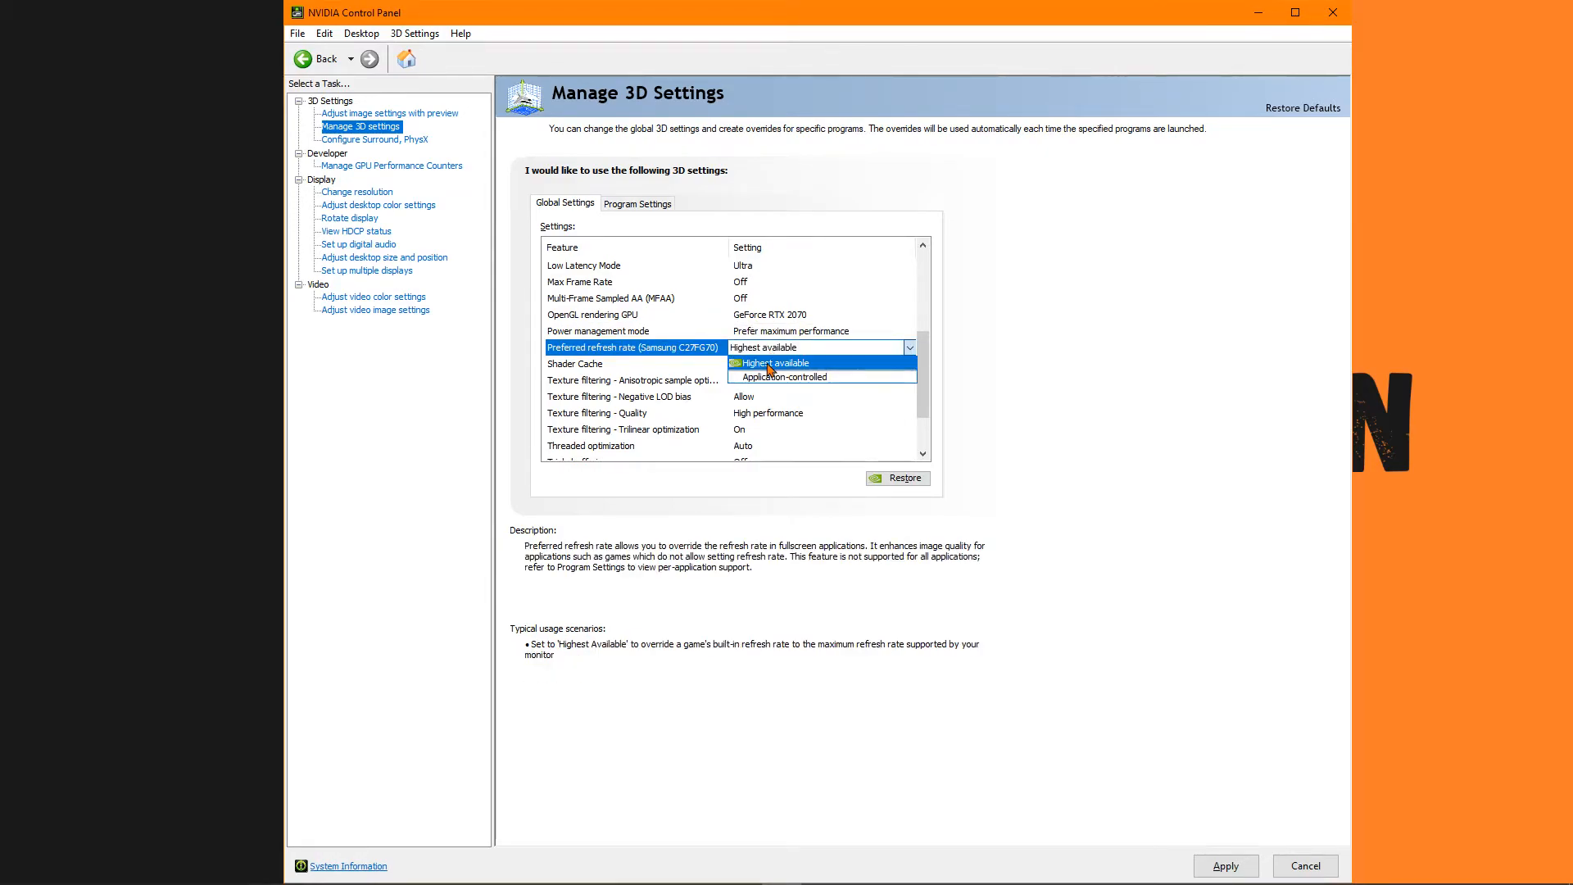
click(762, 351)
Inspect the available options for the Texture filtering - Anisotropic sample optimization setting.
click(844, 385)
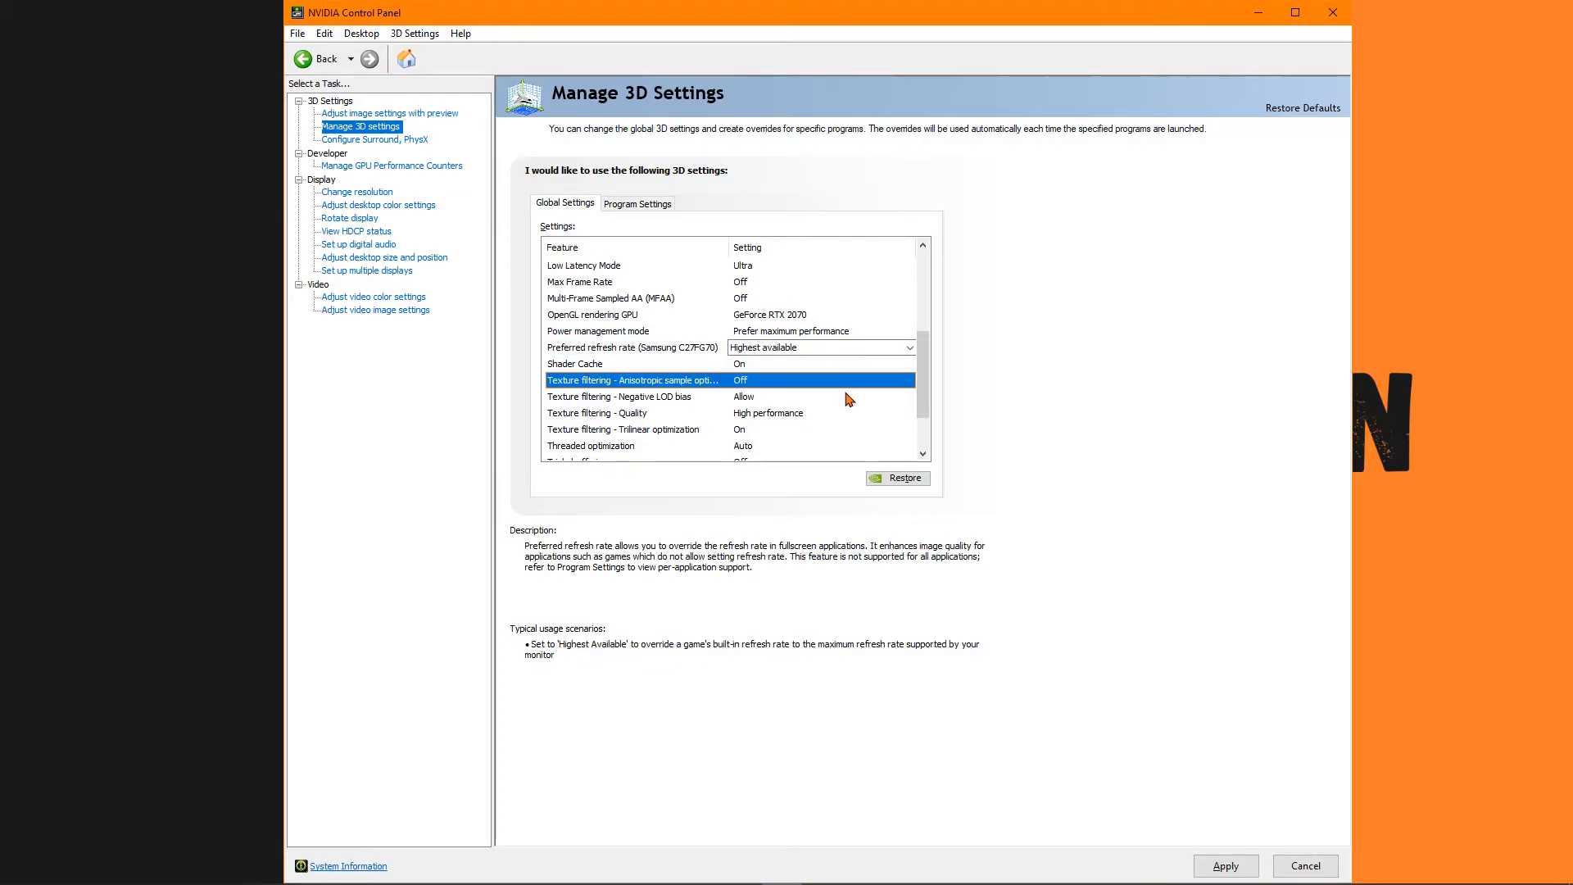
click(717, 377)
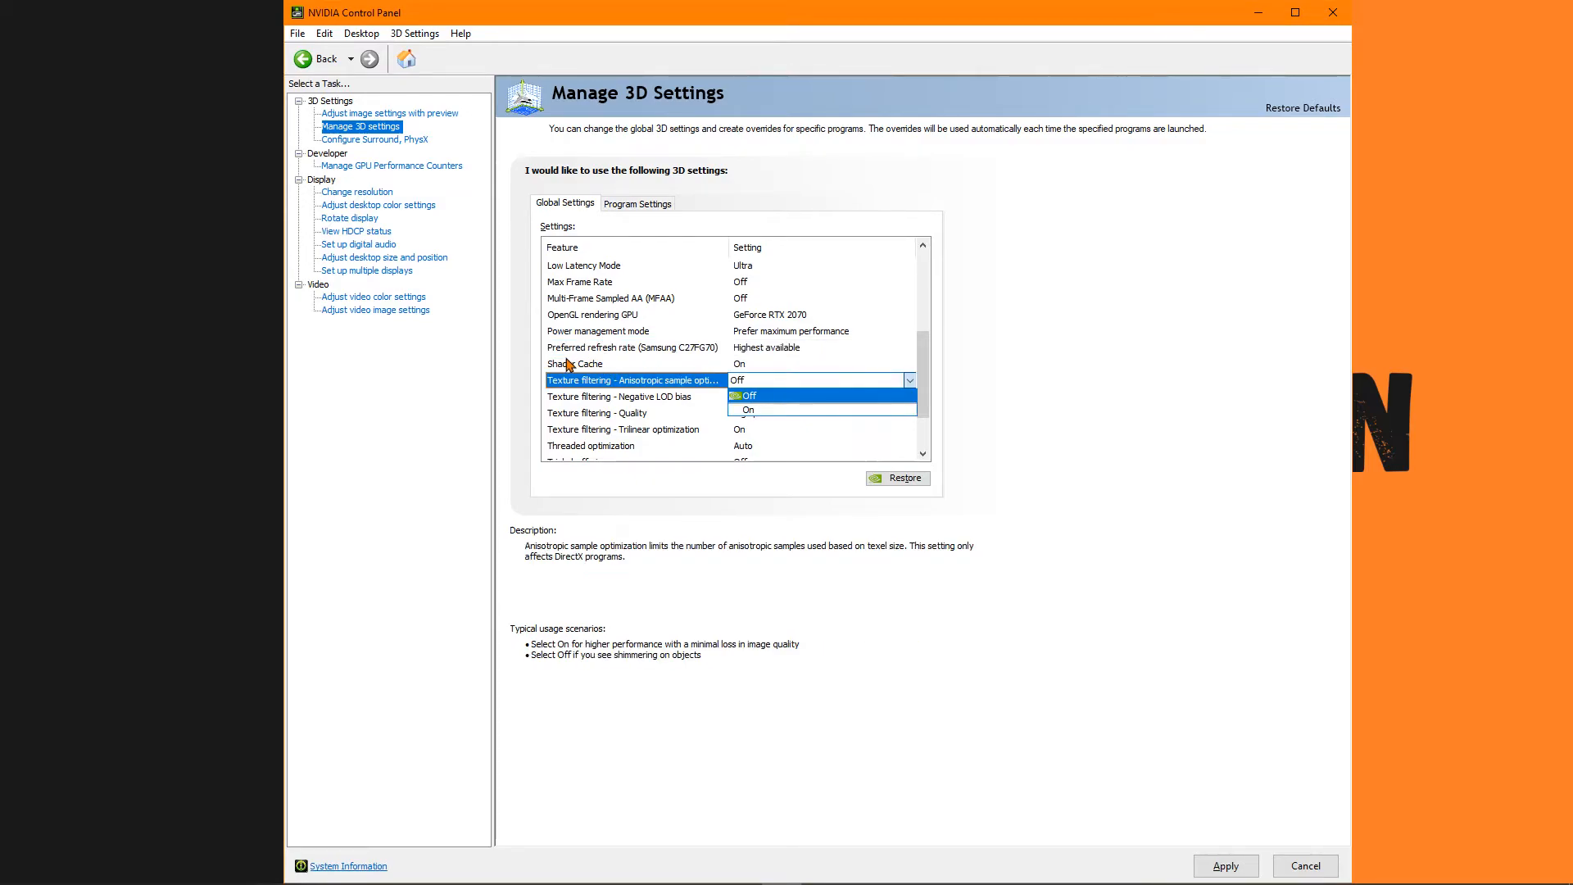
click(921, 362)
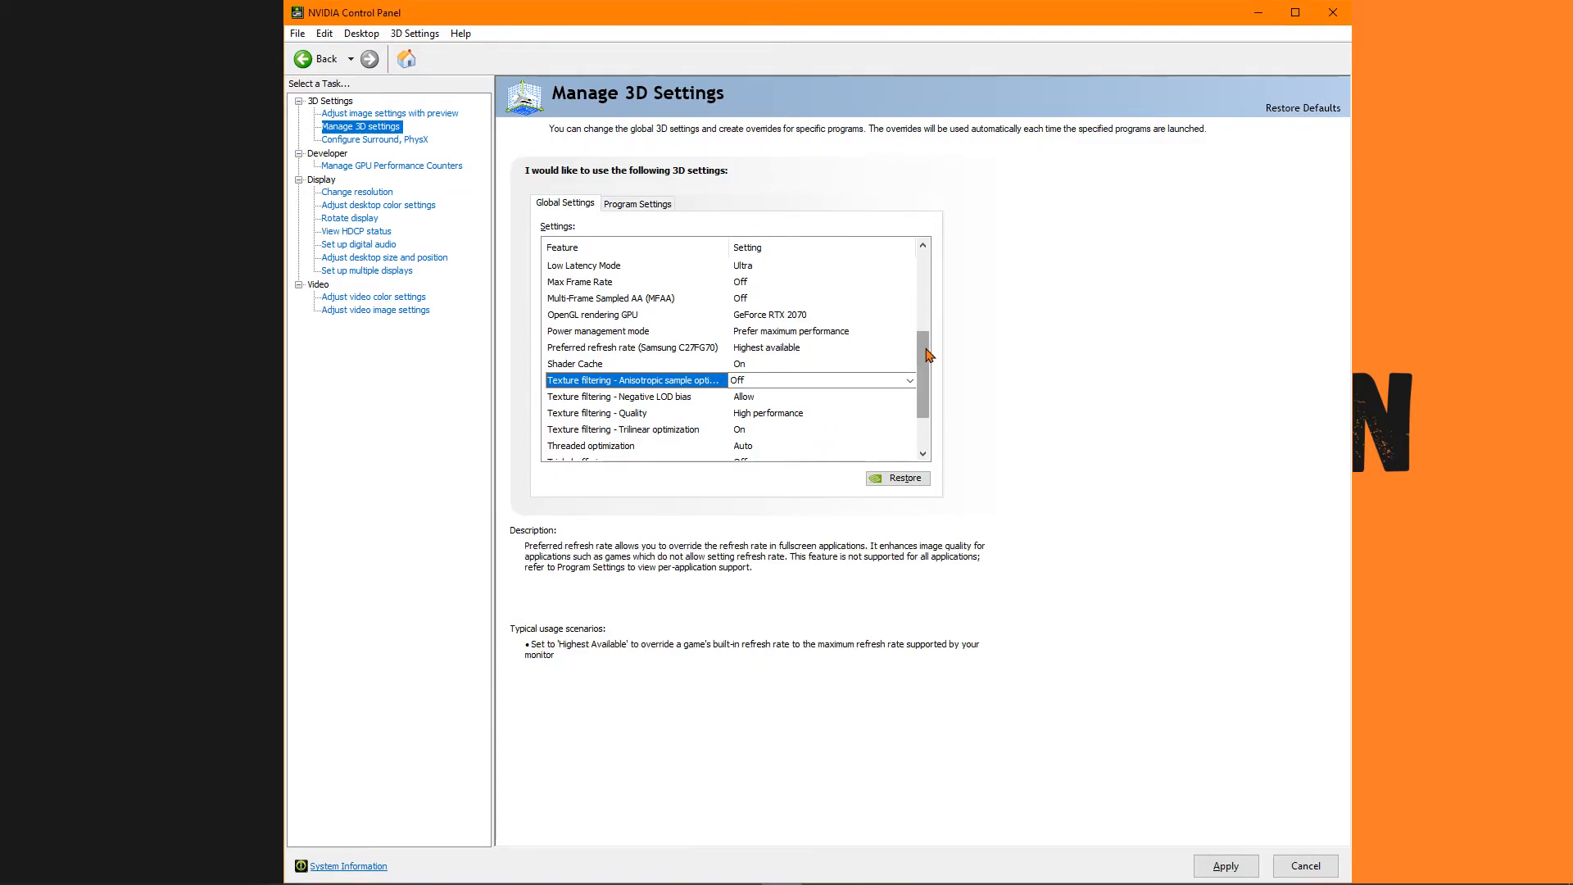
Review the remaining global 3D settings, and open the Configure Surround, PhysX page without applying the pending changes.
scroll(928, 376, down, 1)
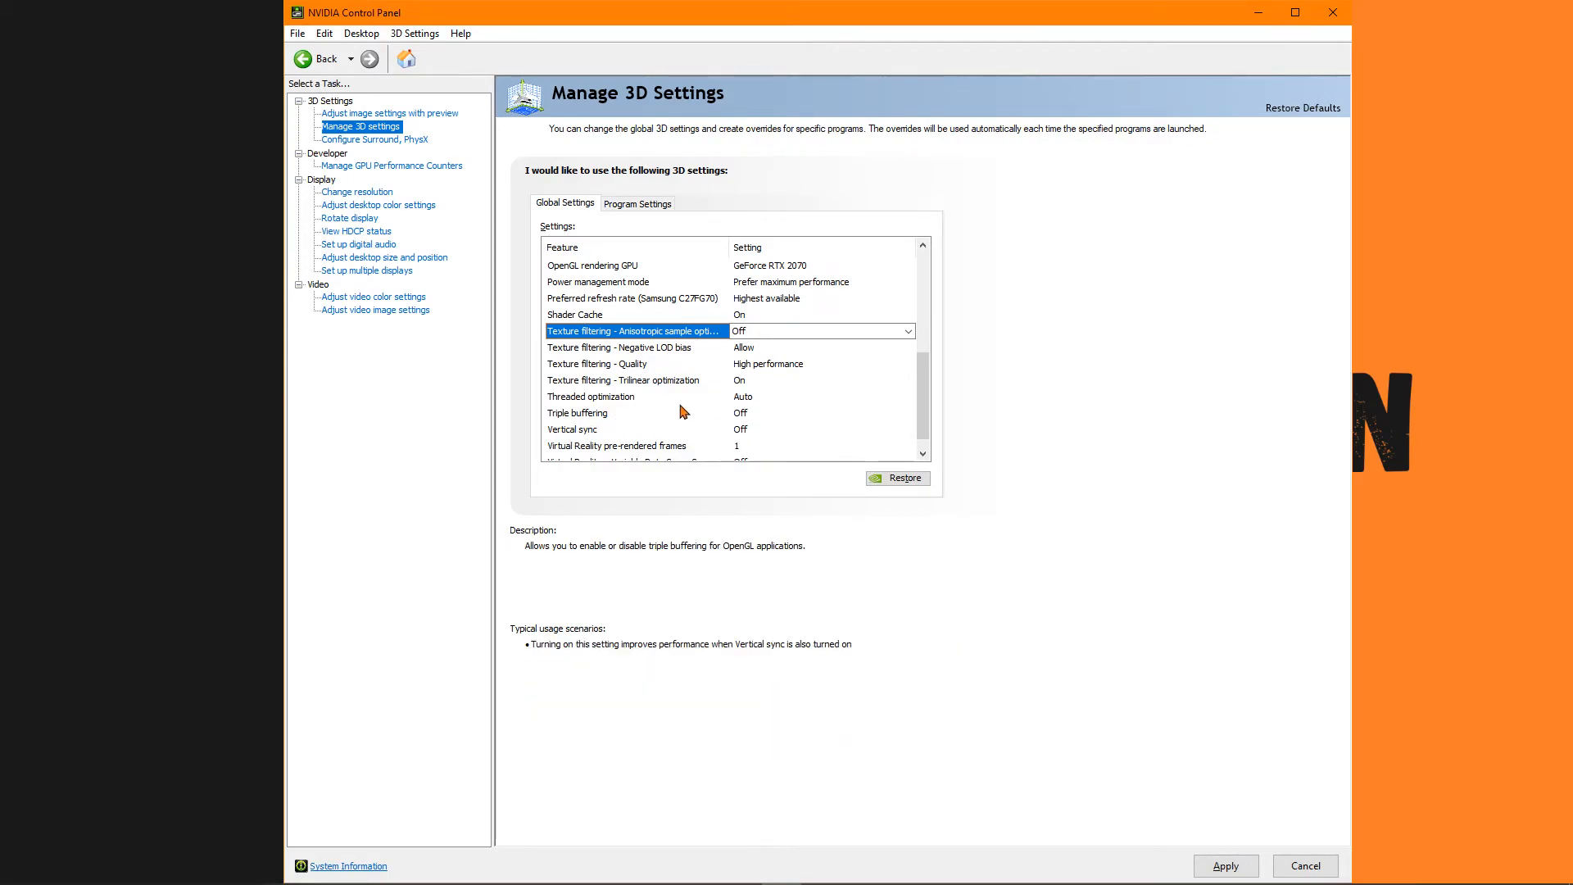
scroll(721, 425, down, 1)
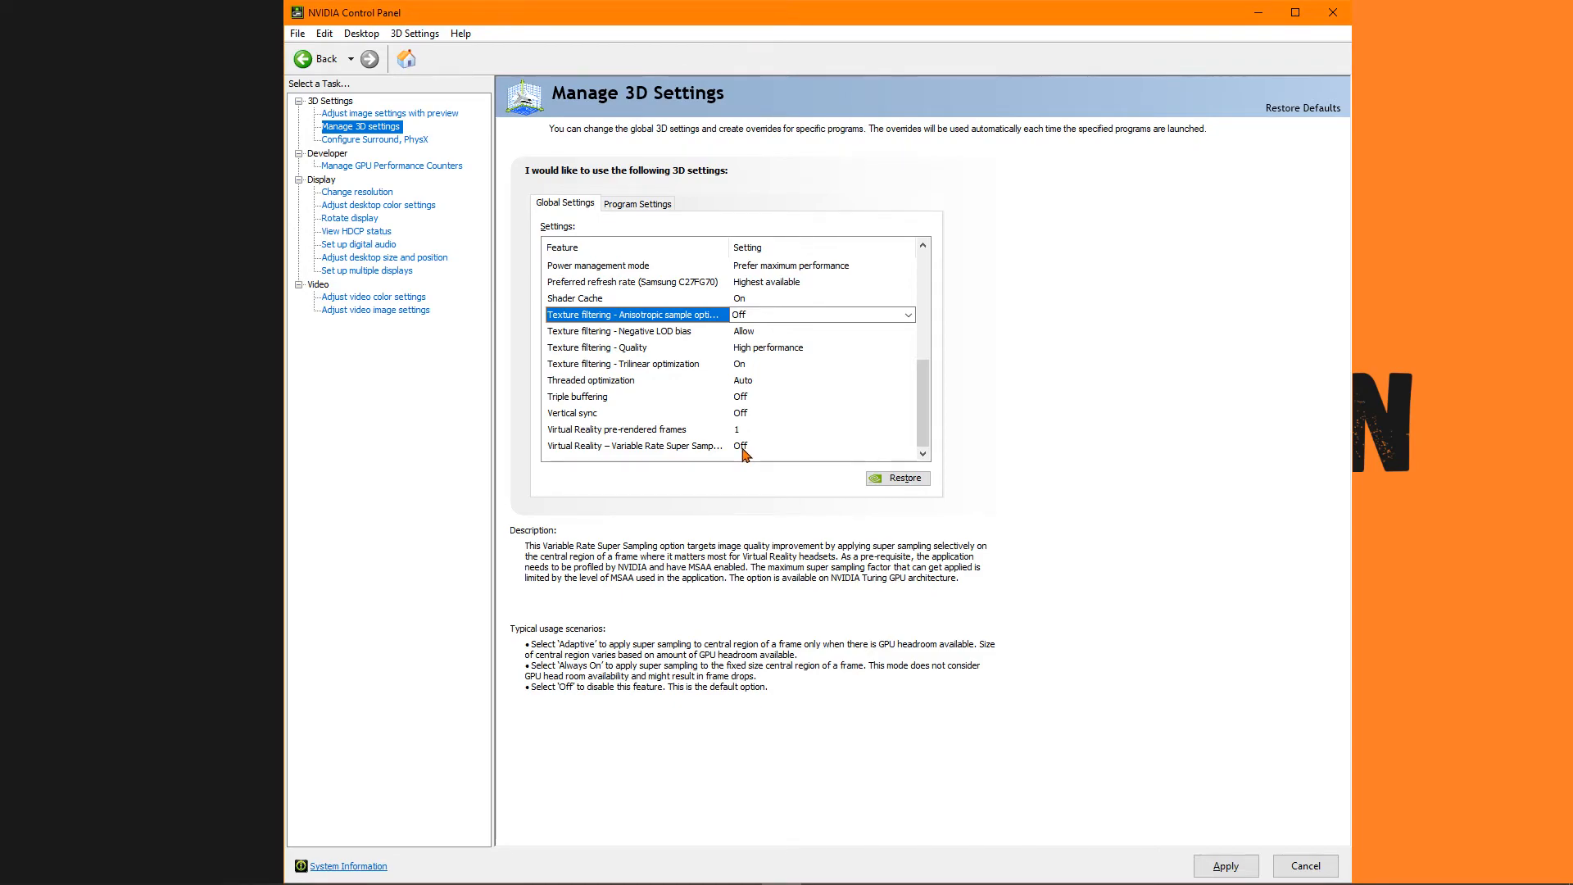
click(375, 139)
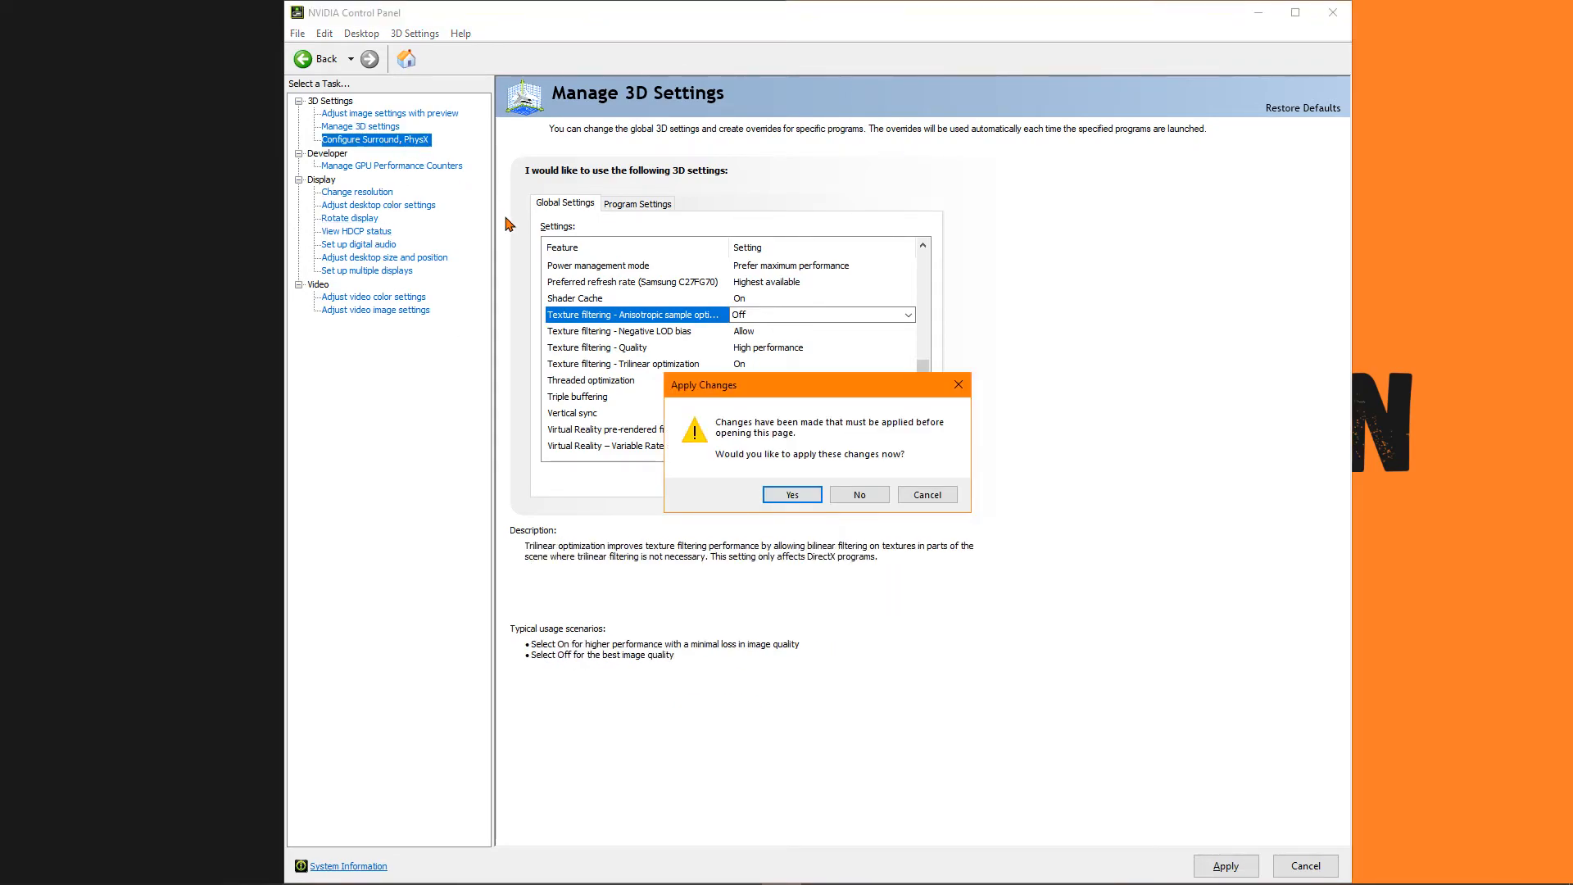
click(835, 495)
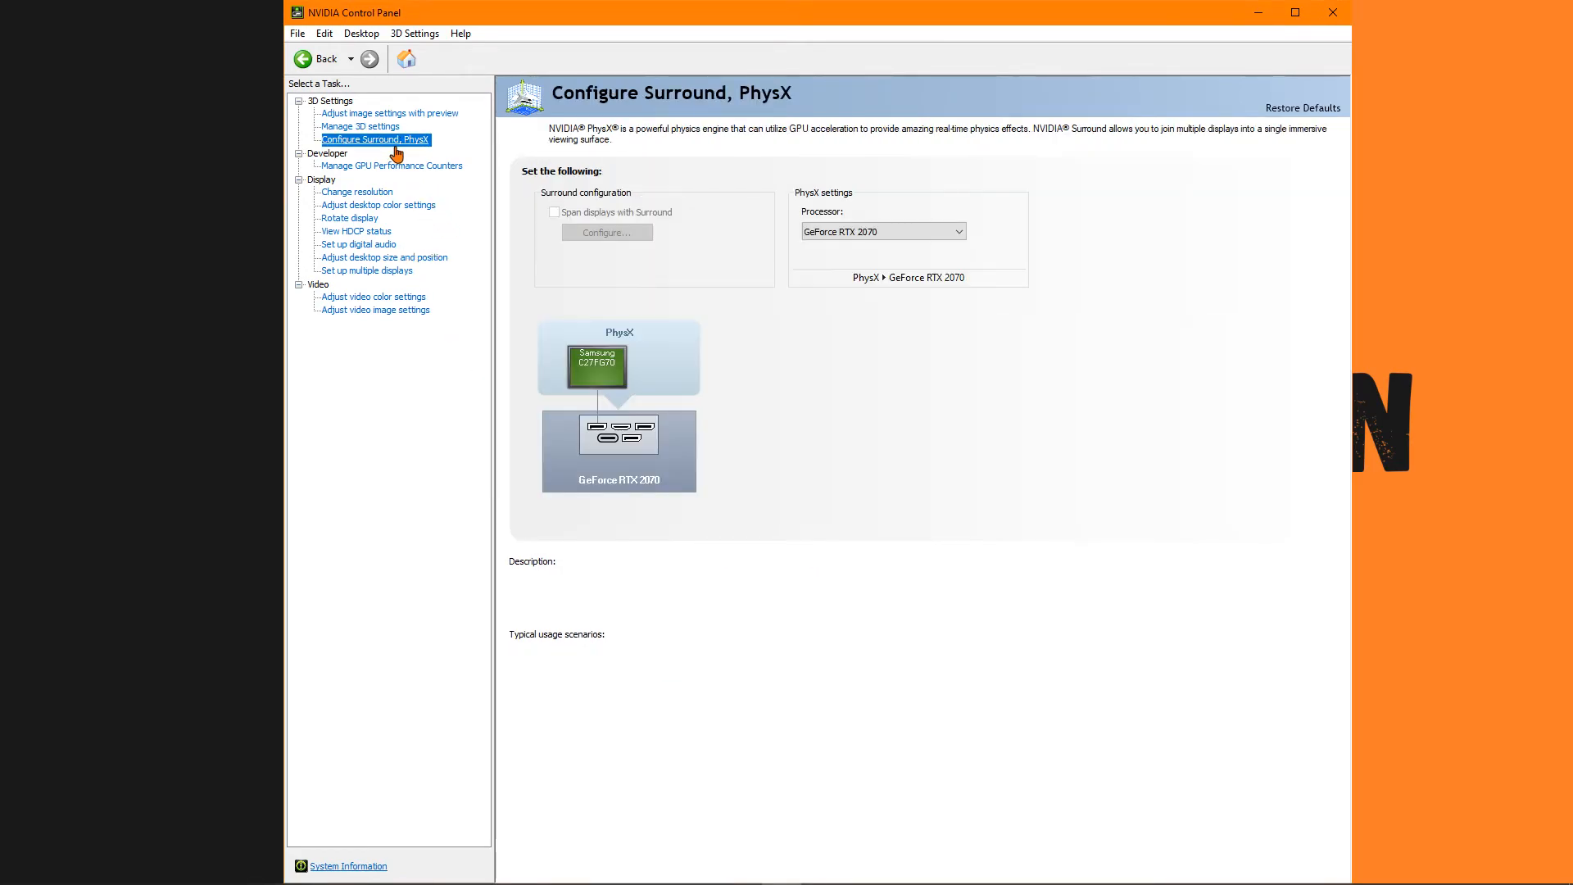
Return to the global 3D settings and check the texture filtering, threaded optimization and vertical sync options.
click(369, 126)
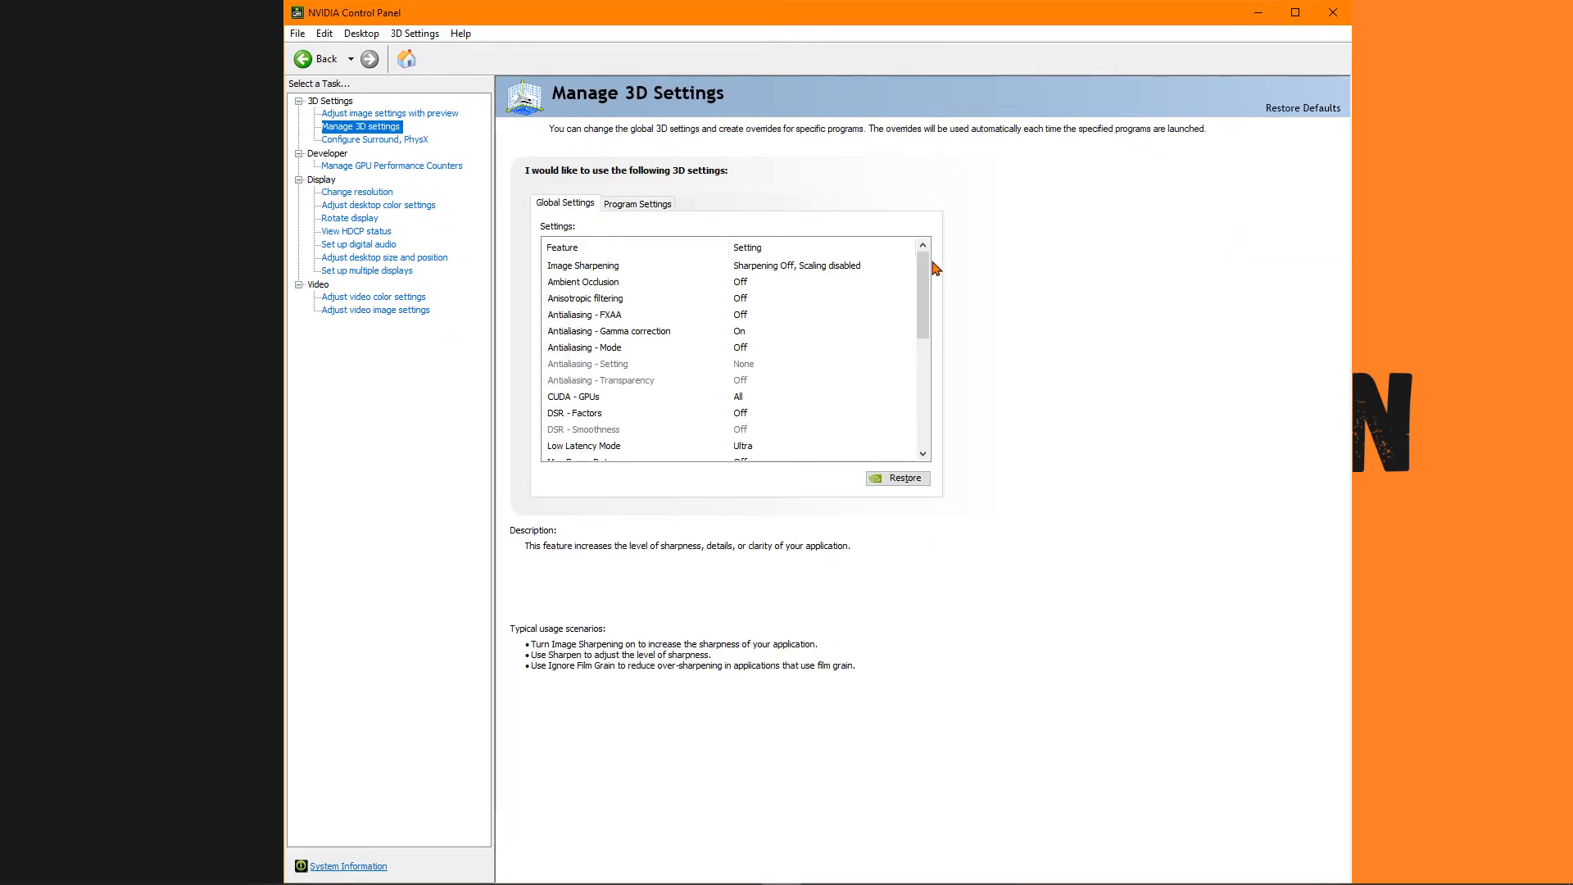
drag(932, 293, 932, 384)
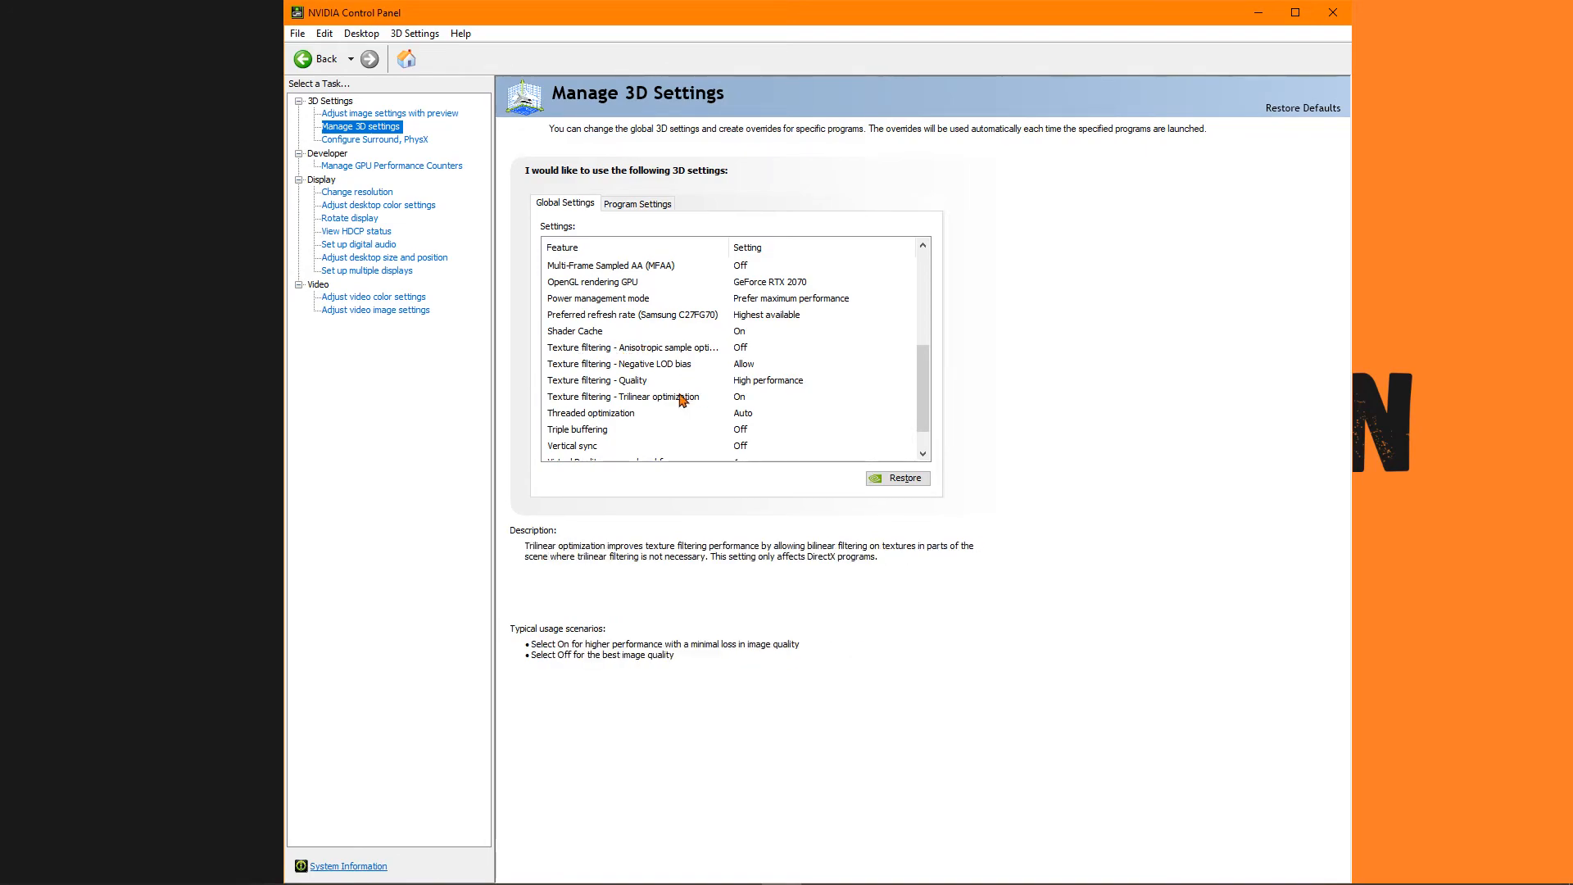
scroll(672, 413, down, 1)
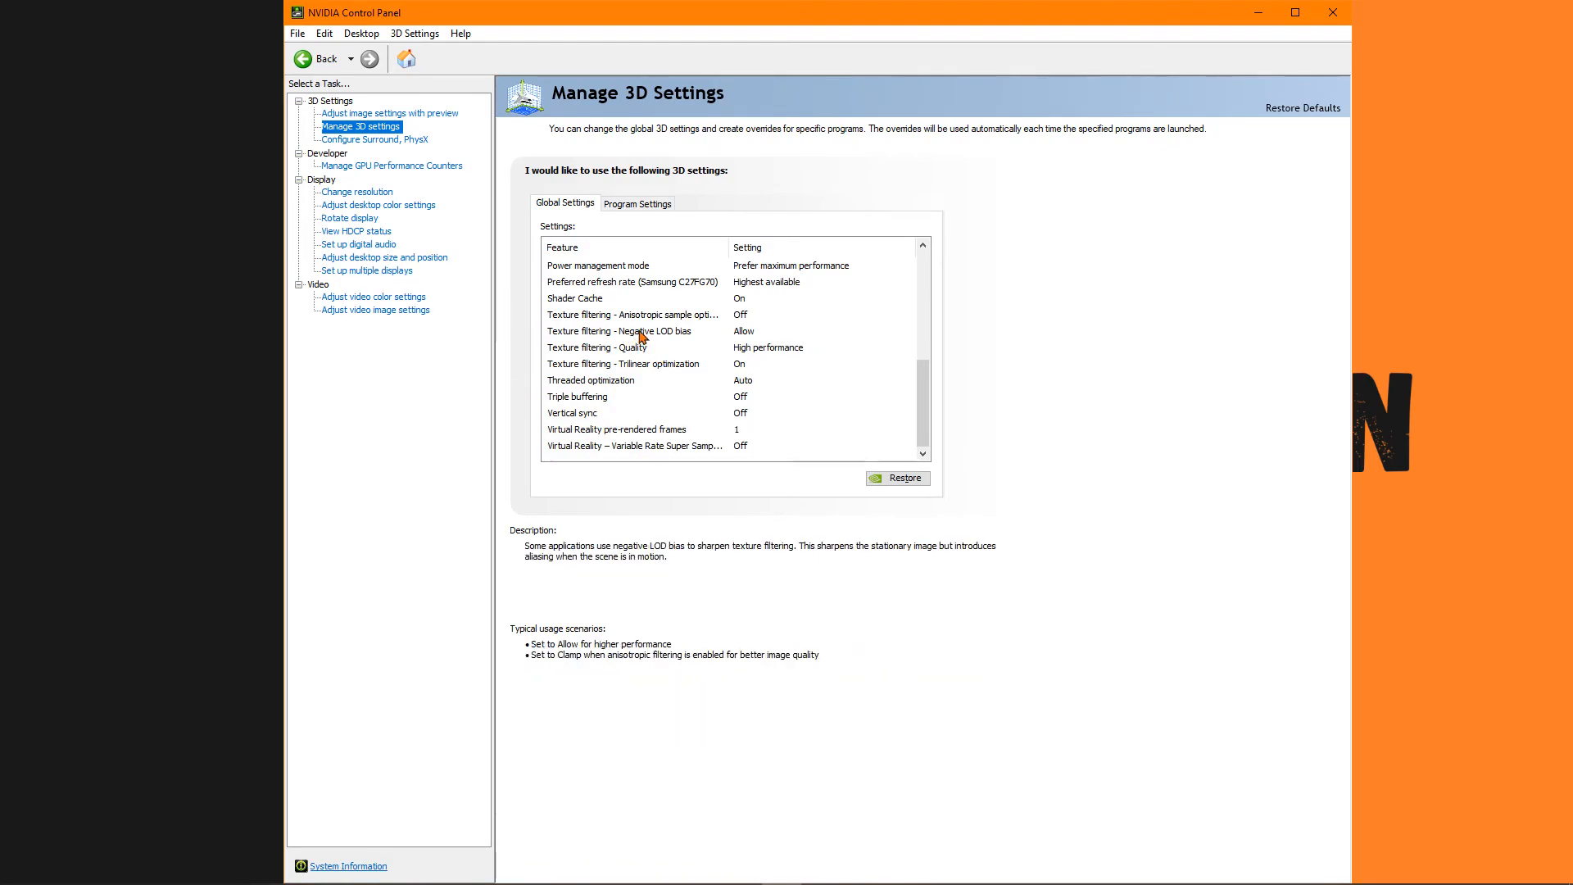
scroll(648, 344, up, 3)
Set the PhysX processor to GeForce RTX 2070.
click(375, 139)
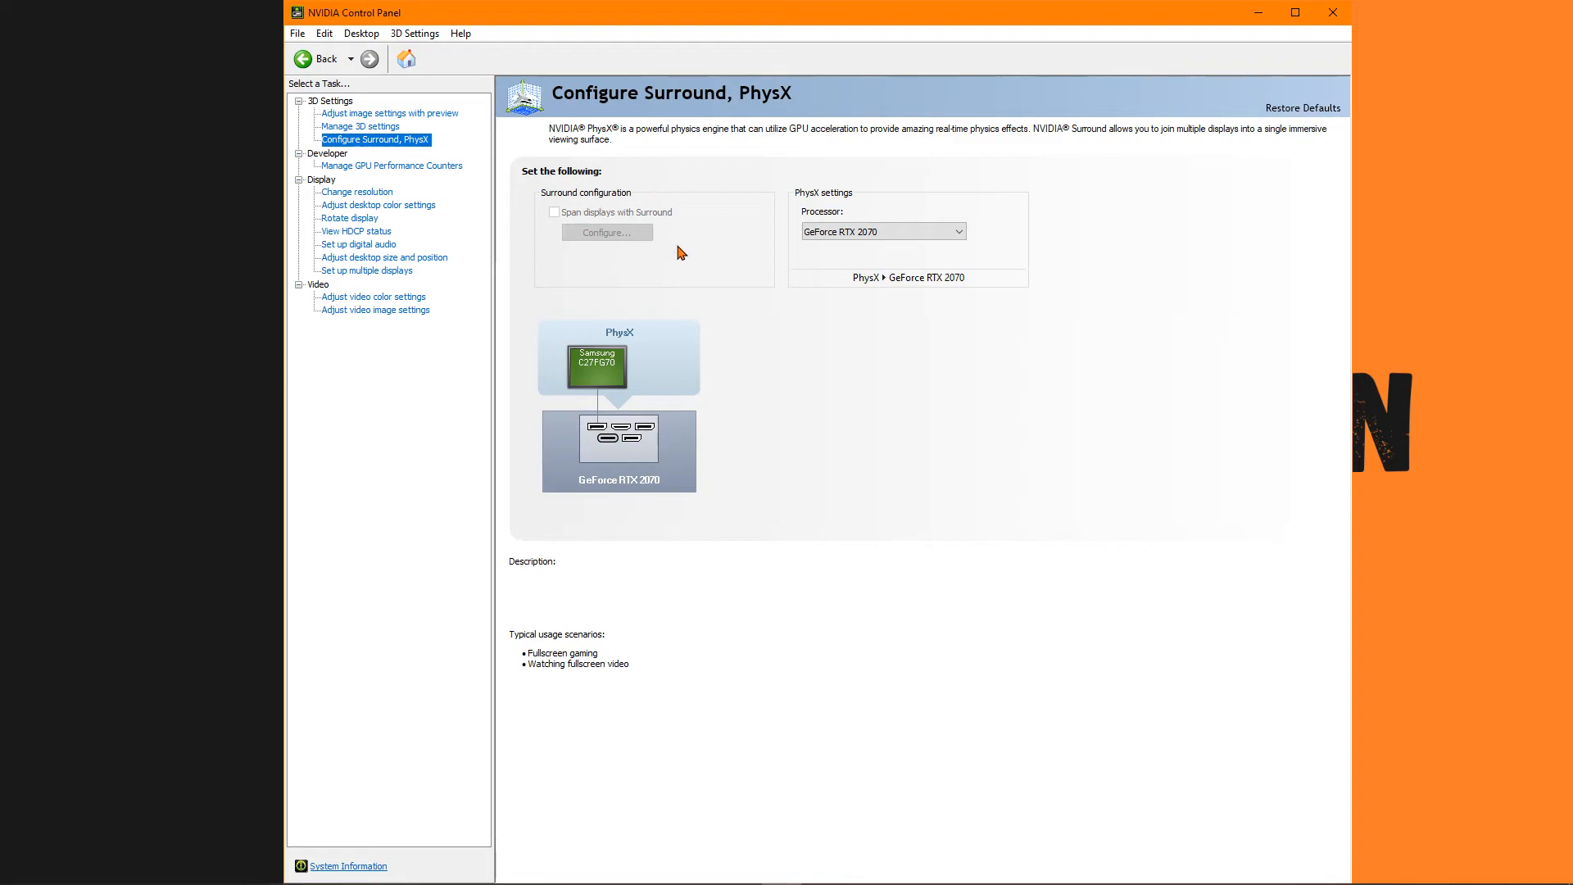
click(823, 233)
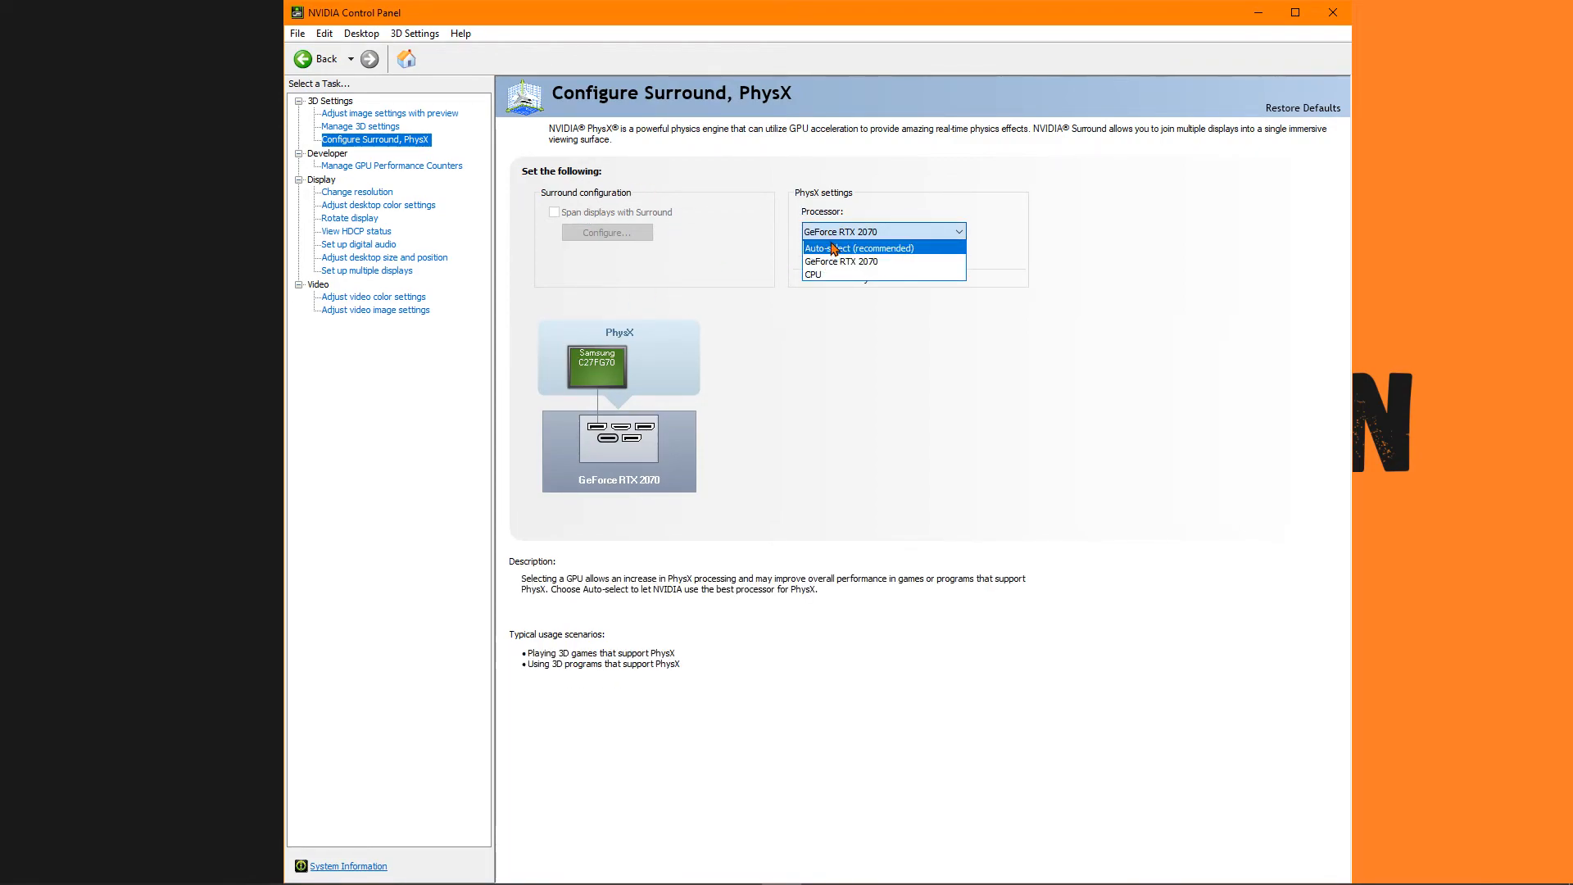
click(832, 262)
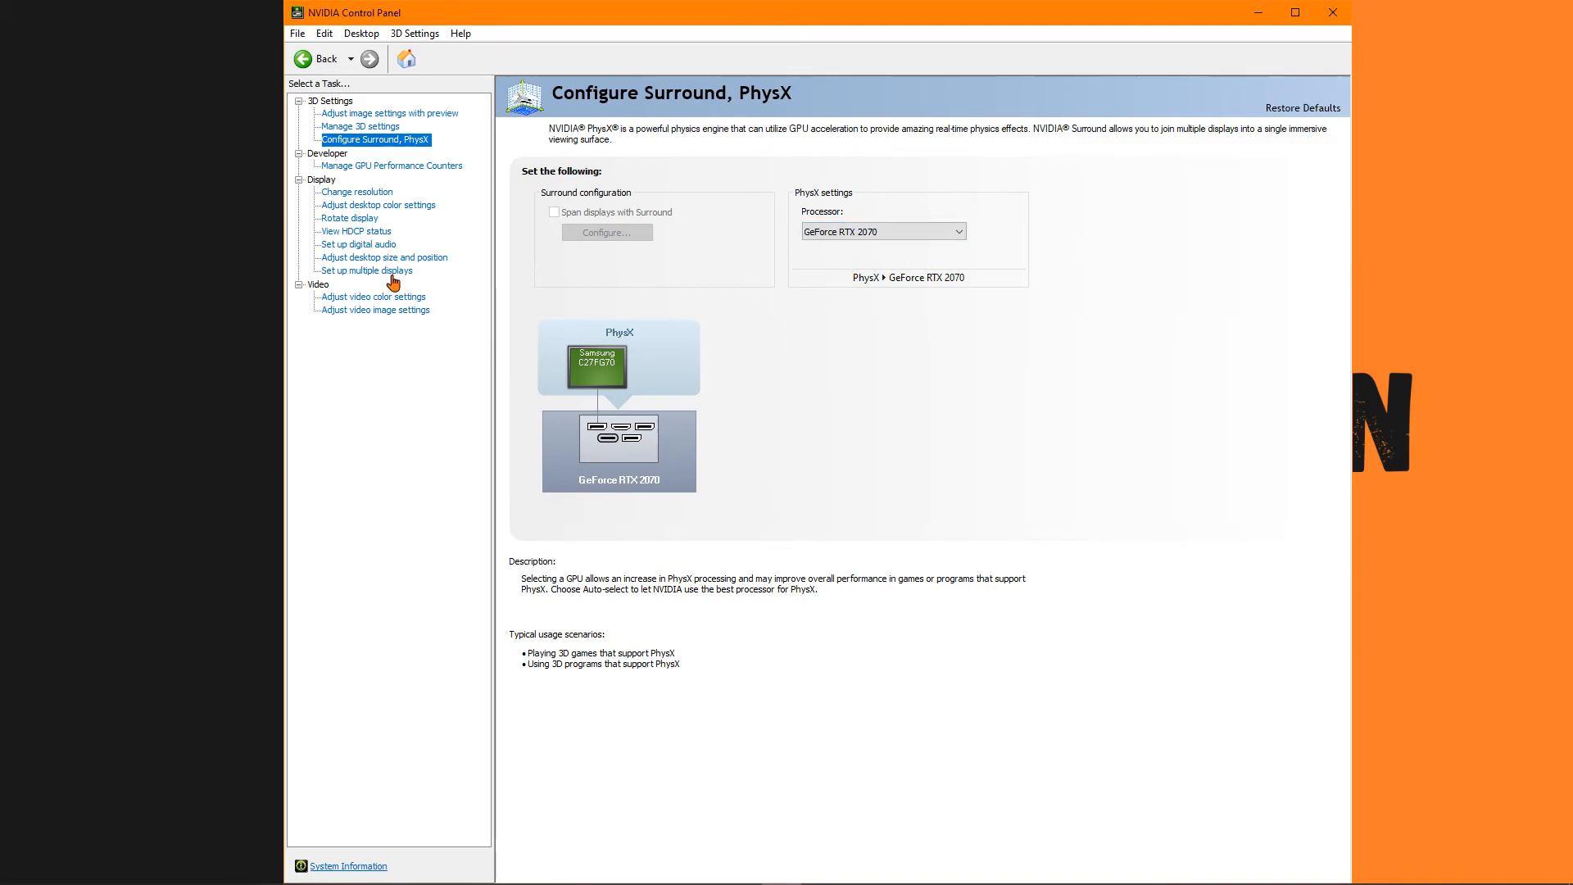
Examine the access options for the GPU performance counters.
click(369, 165)
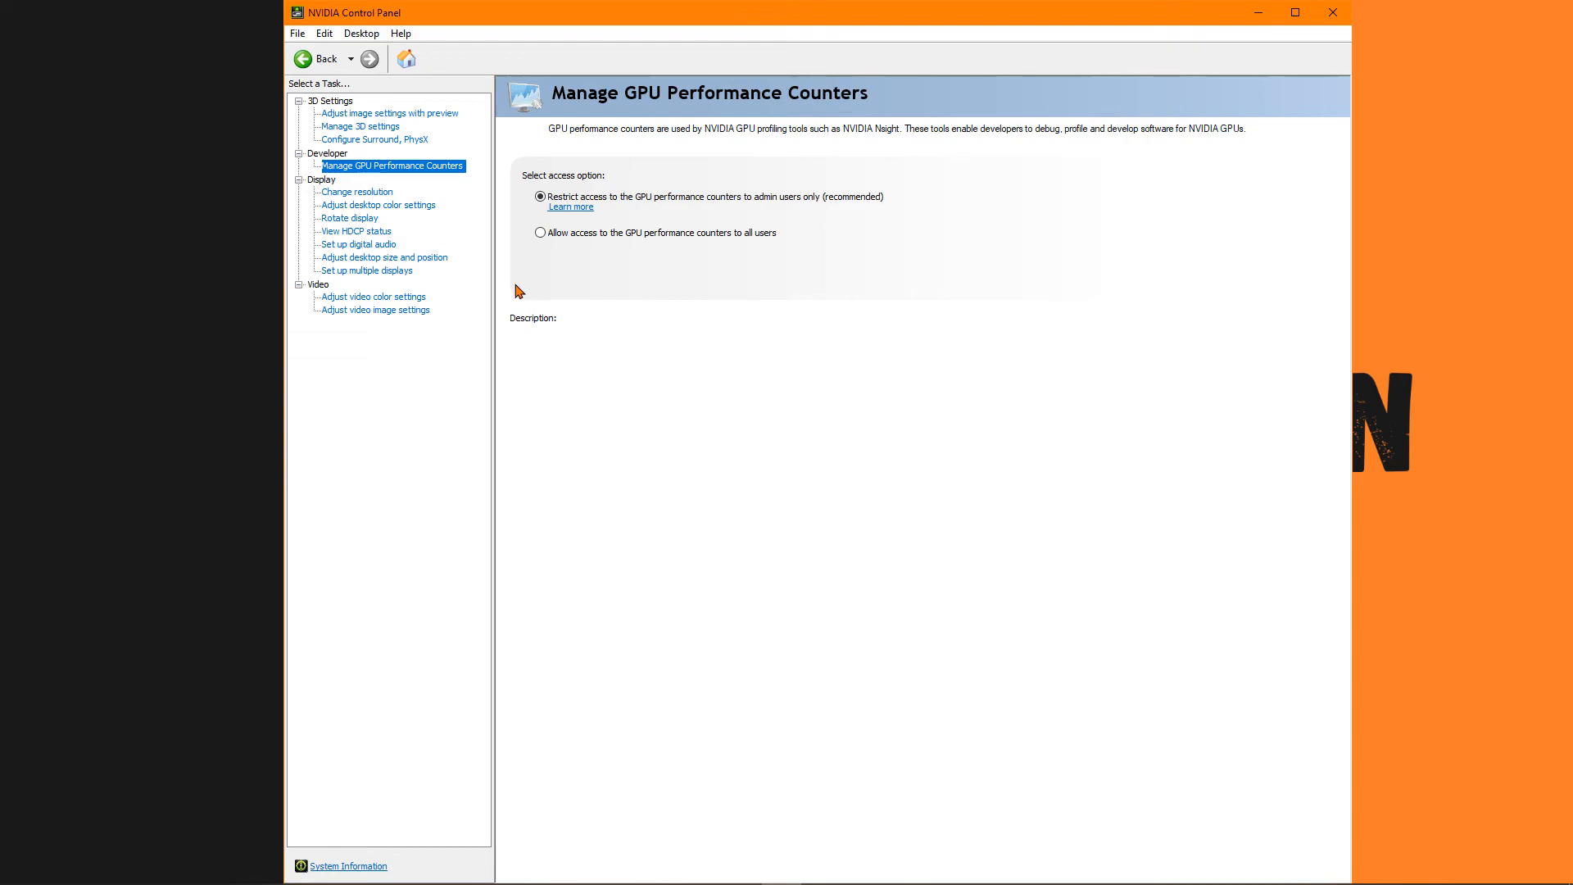
mouse_move(633, 204)
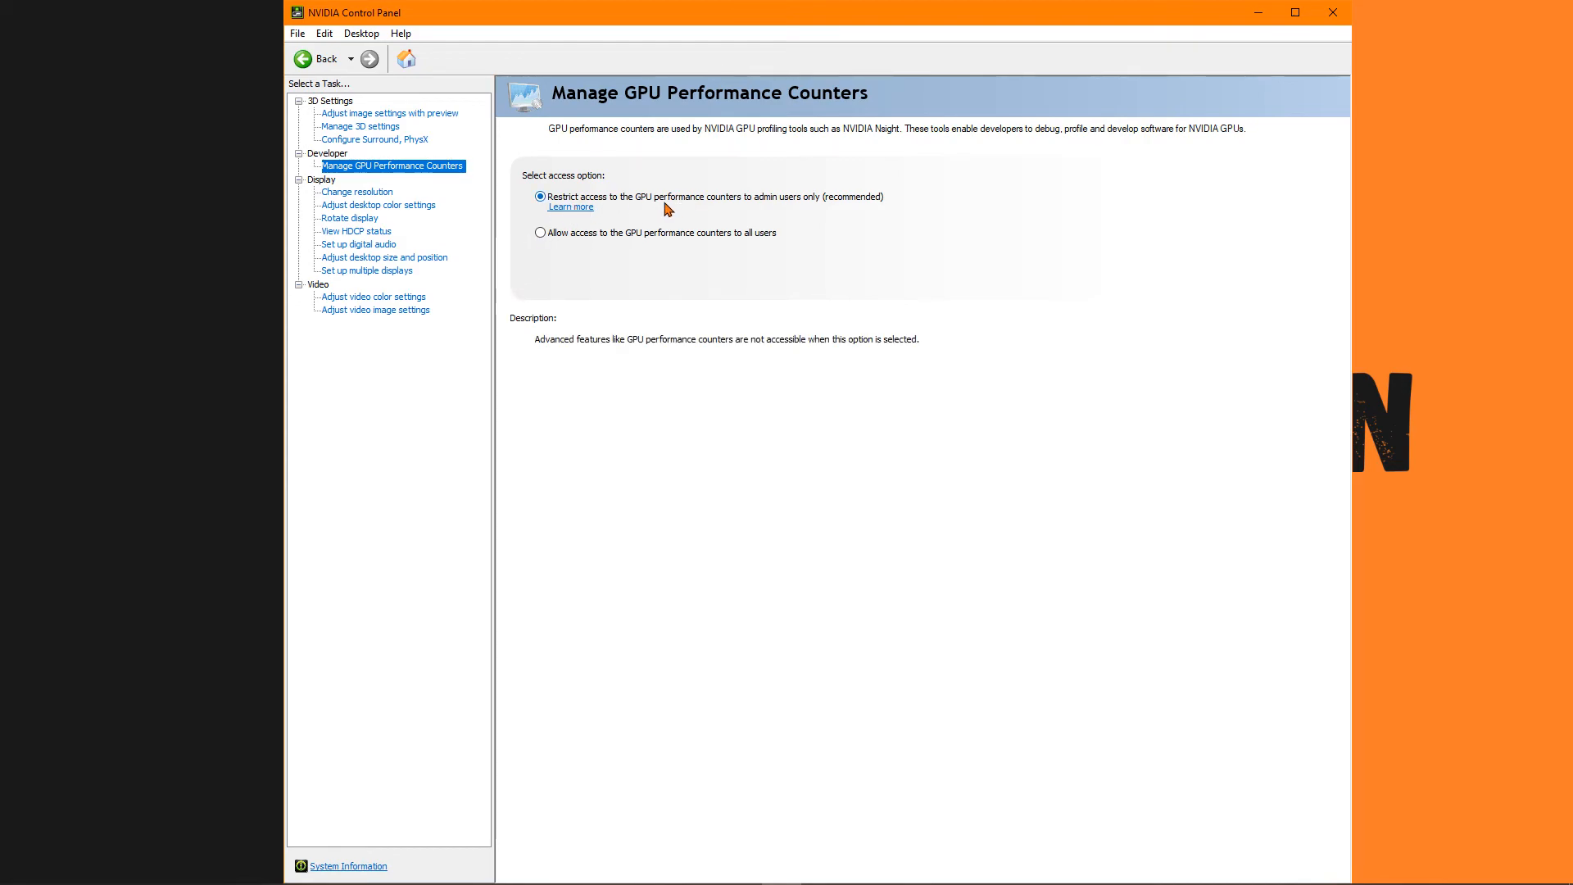
mouse_move(628, 238)
Examine the Samsung monitor's resolution and refresh rate settings, and its desktop color settings.
click(360, 192)
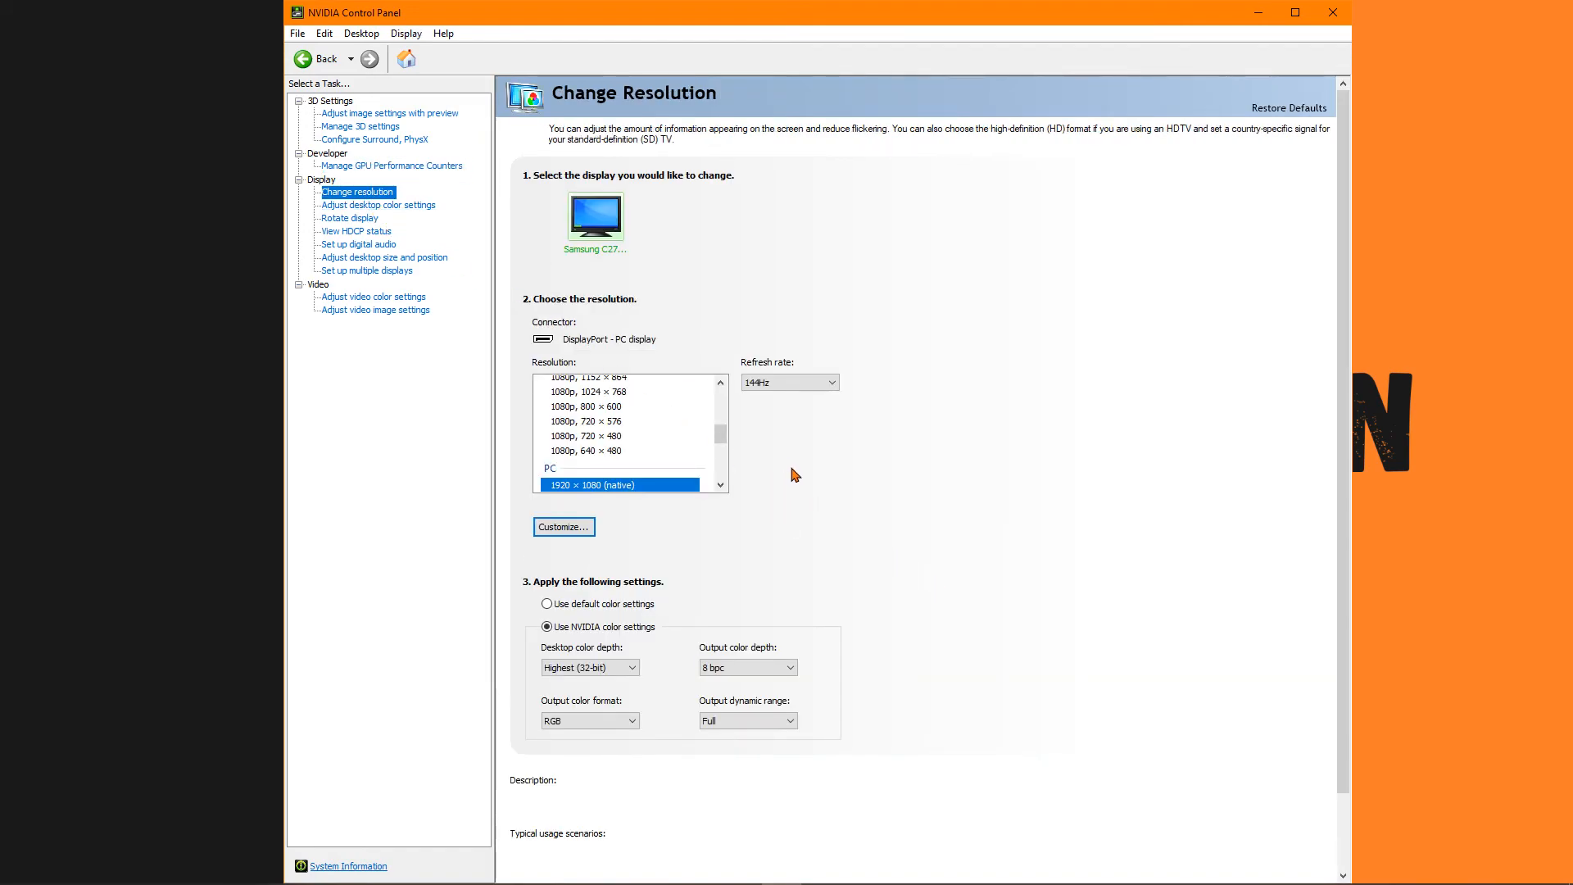
scroll(787, 467, down, 1)
mouse_move(776, 301)
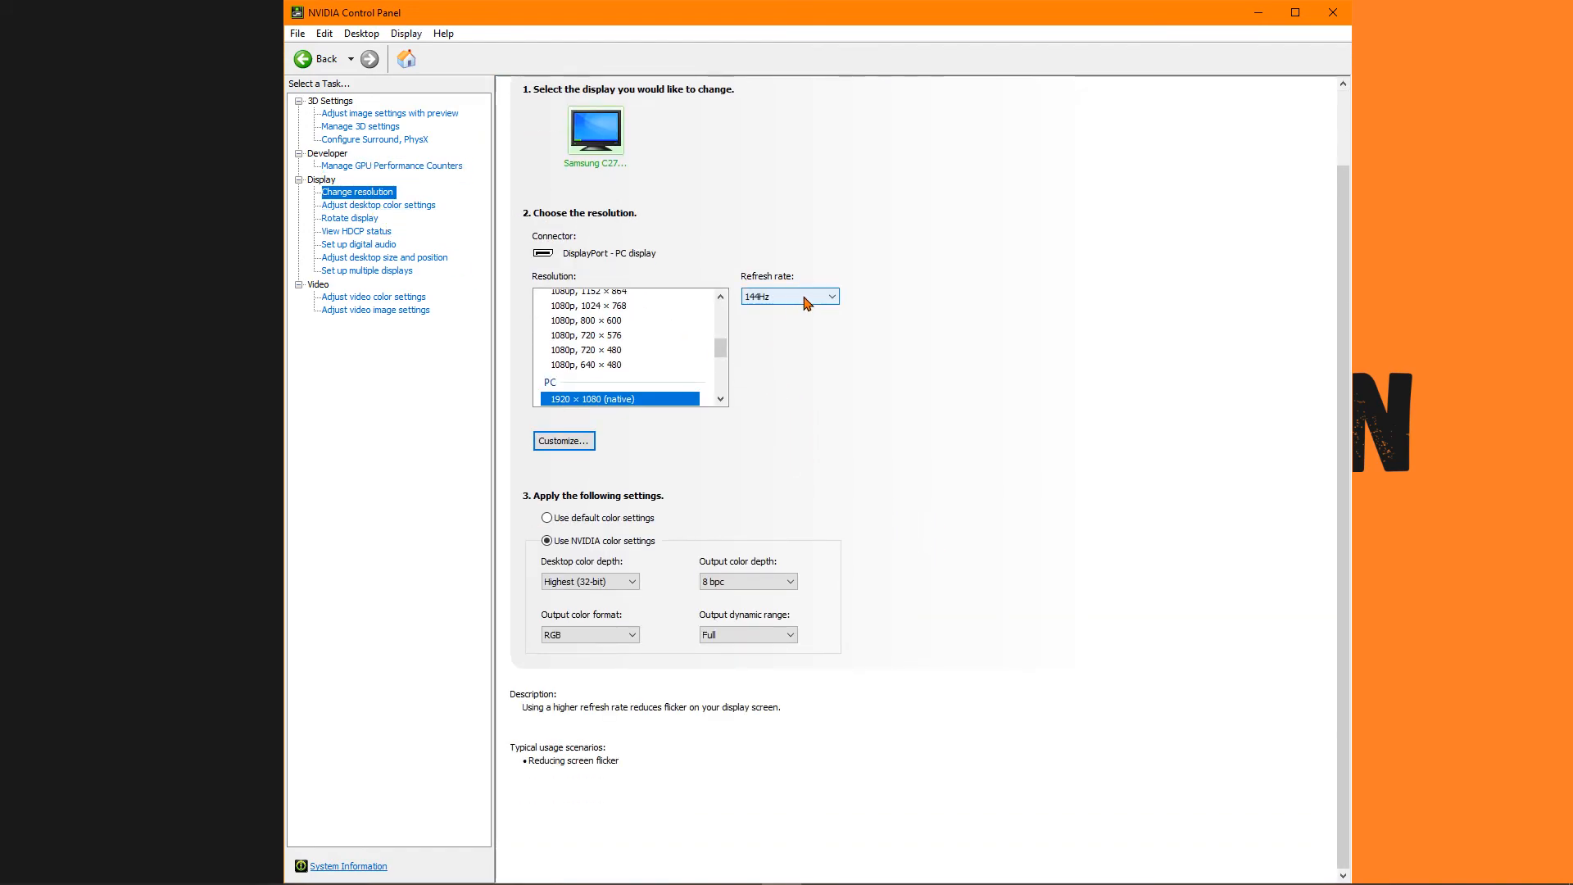
click(408, 210)
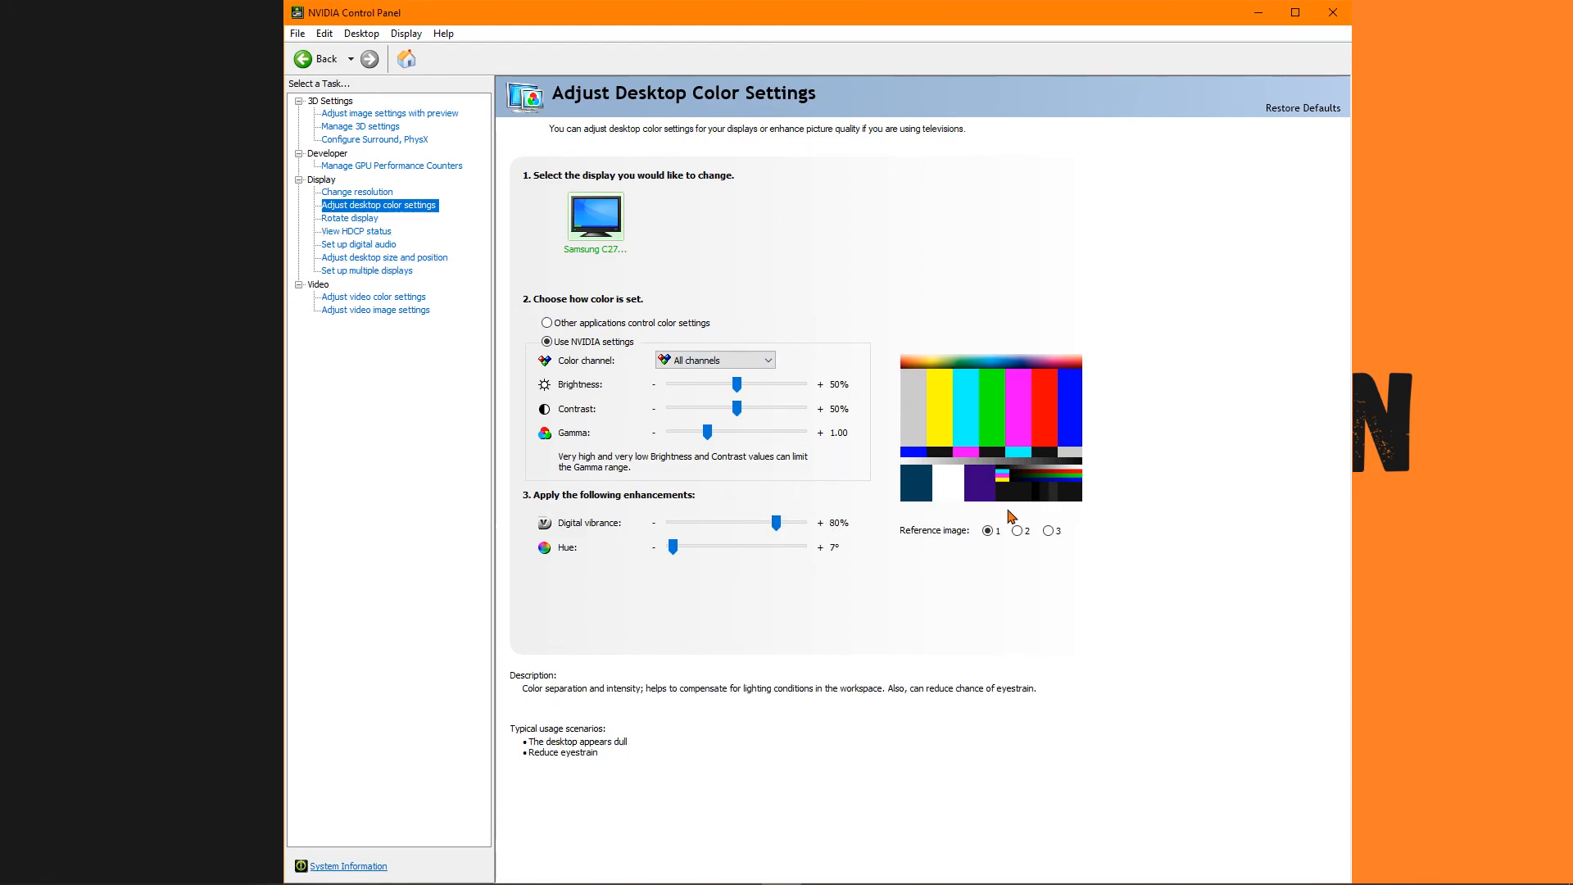
Look through the display rotation, HDCP status, desktop size, multiple displays and digital audio pages.
click(356, 219)
click(366, 233)
click(368, 244)
click(373, 257)
click(370, 270)
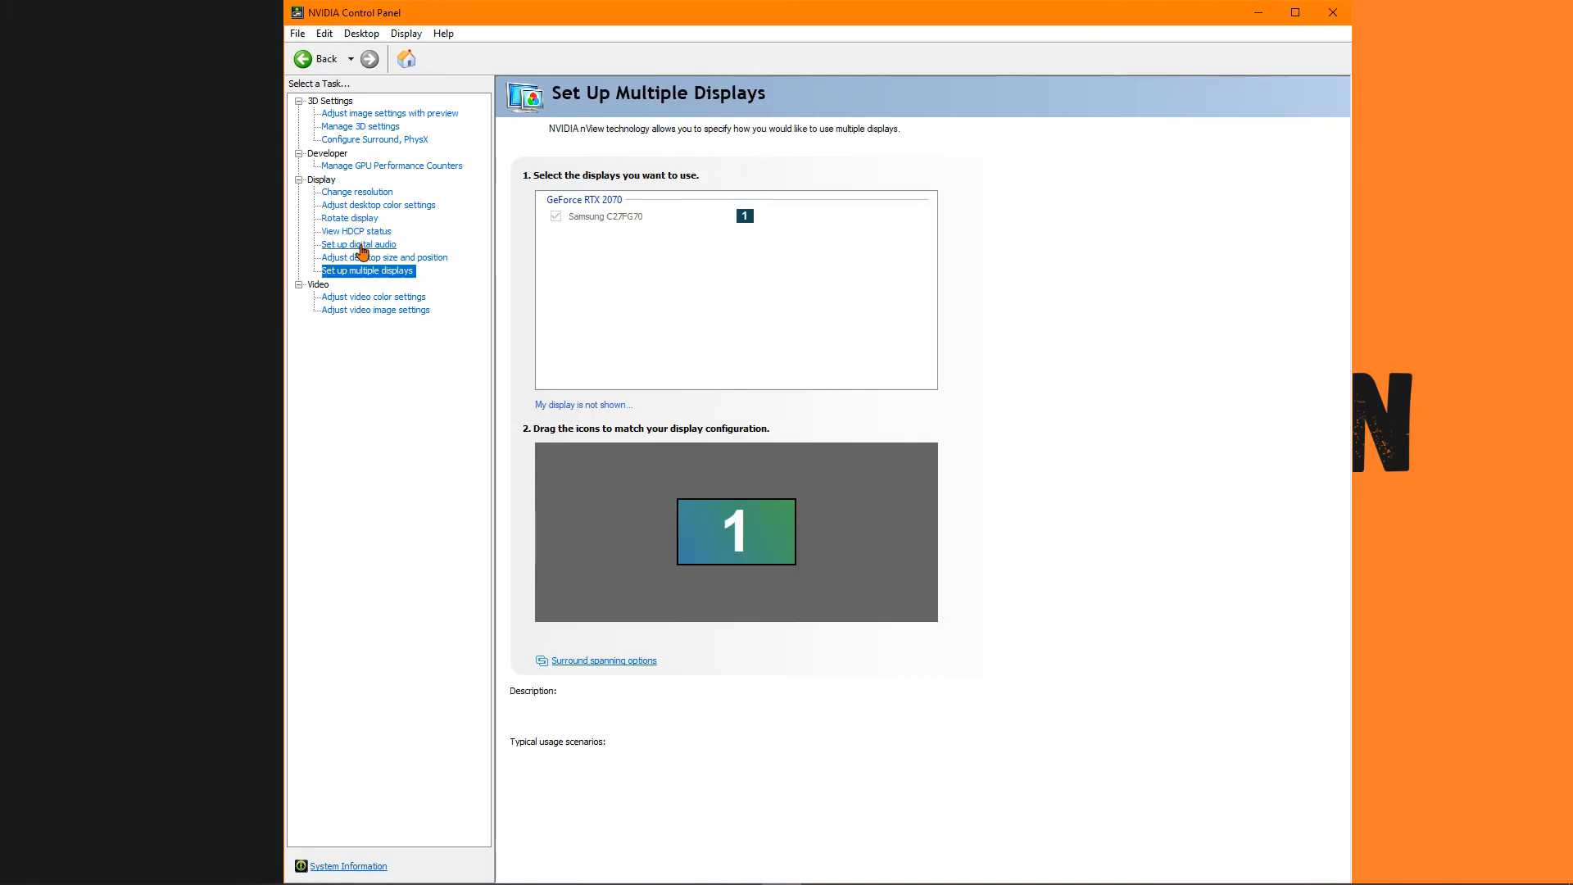
click(361, 245)
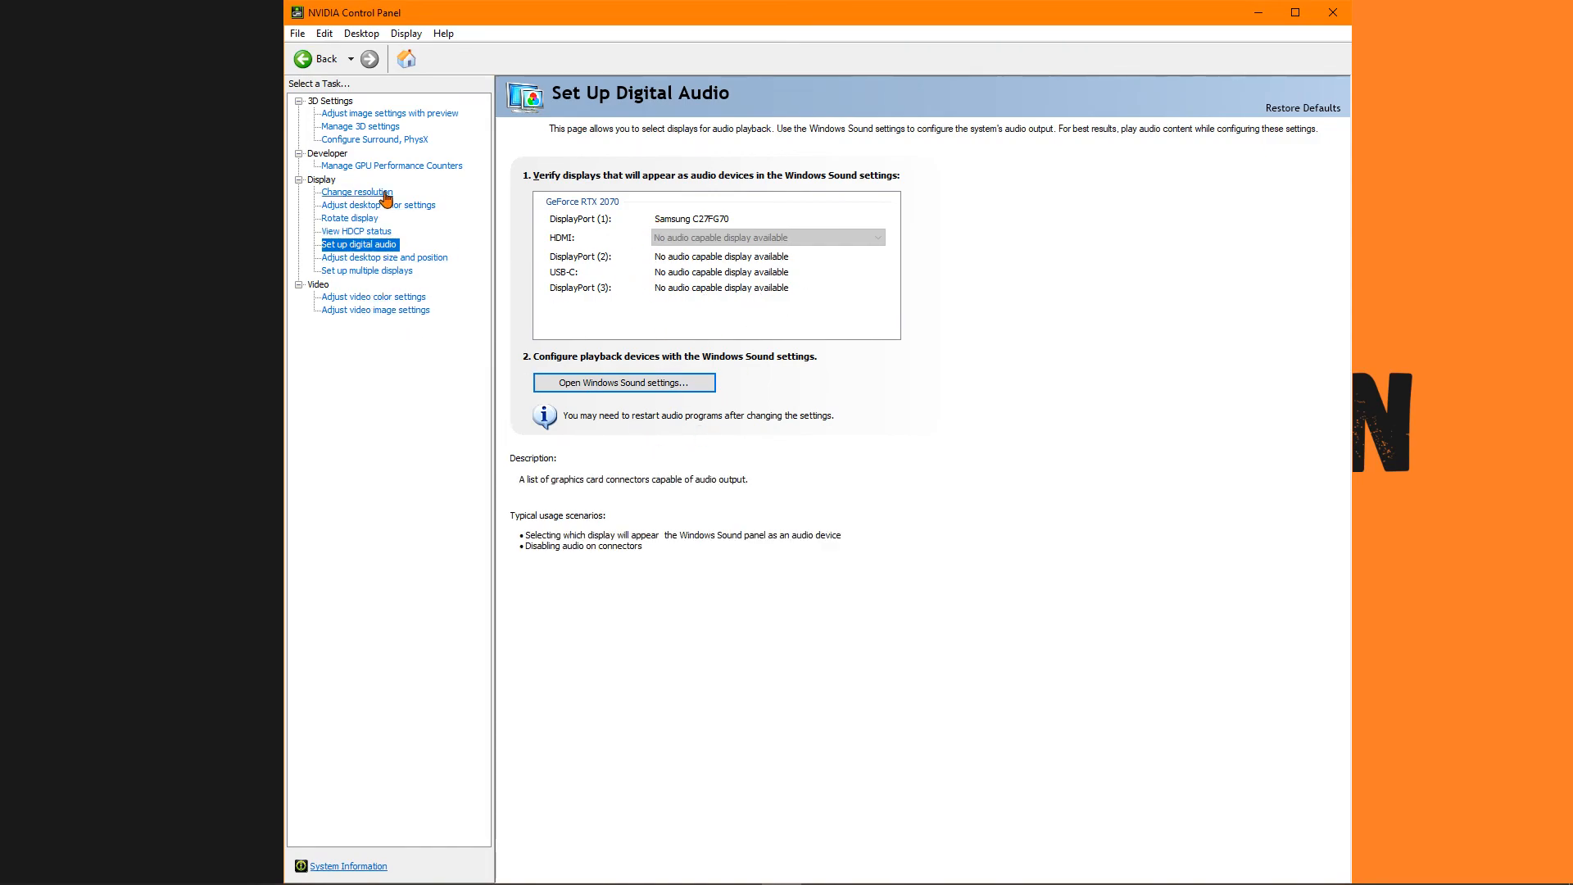
Go back to Manage 3D Settings and recheck the complete list of global settings.
click(360, 127)
scroll(689, 377, down, 2)
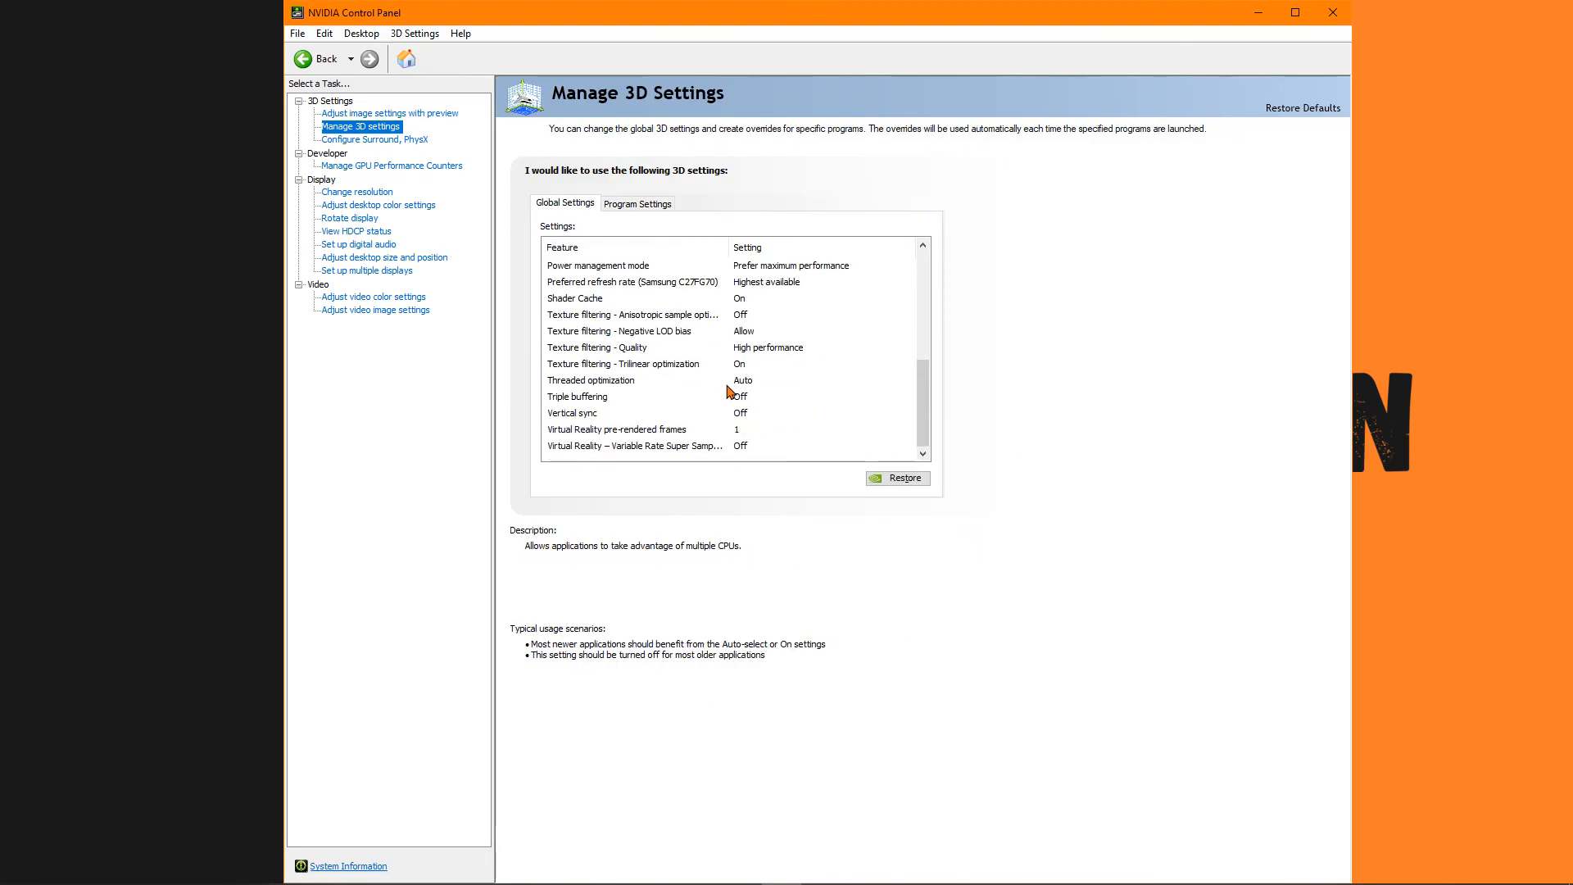
scroll(721, 385, up, 5)
scroll(909, 277, down, 6)
scroll(904, 266, up, 6)
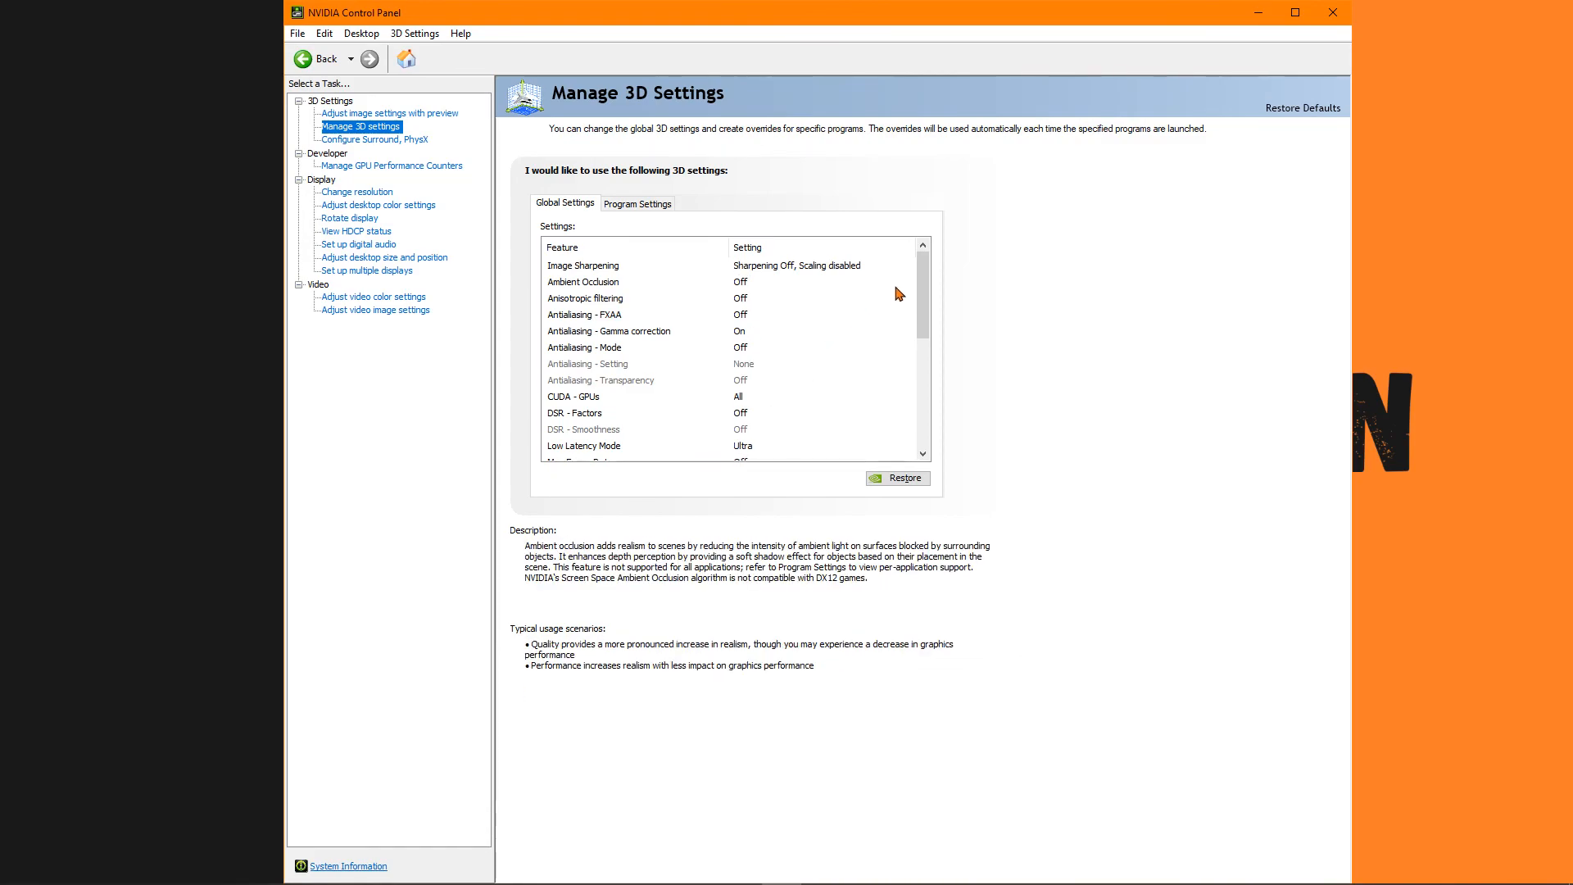
scroll(927, 352, down, 6)
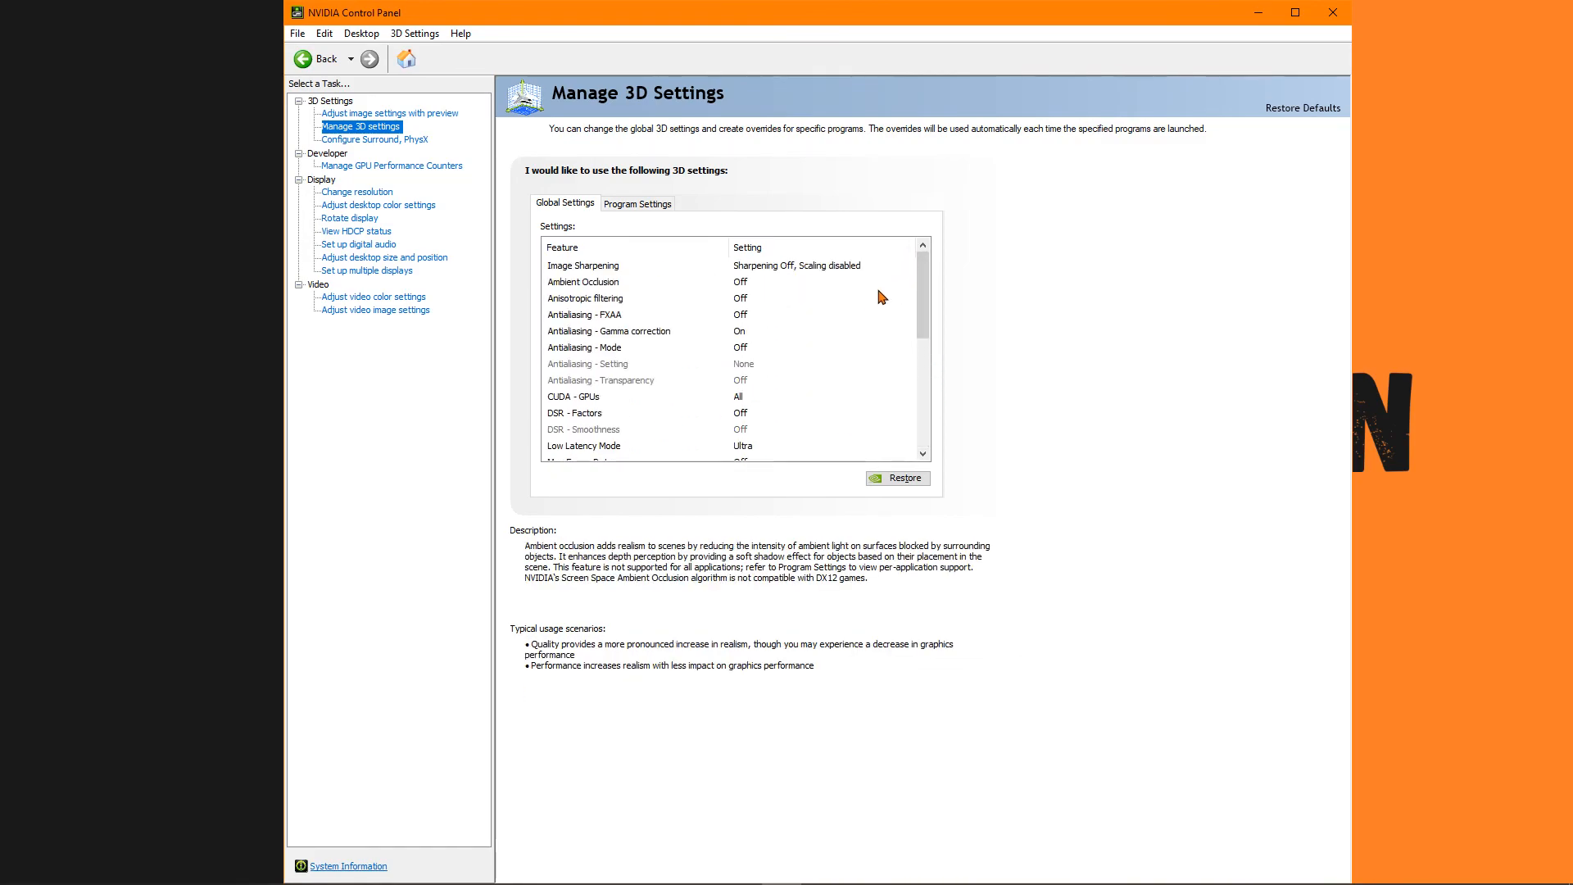